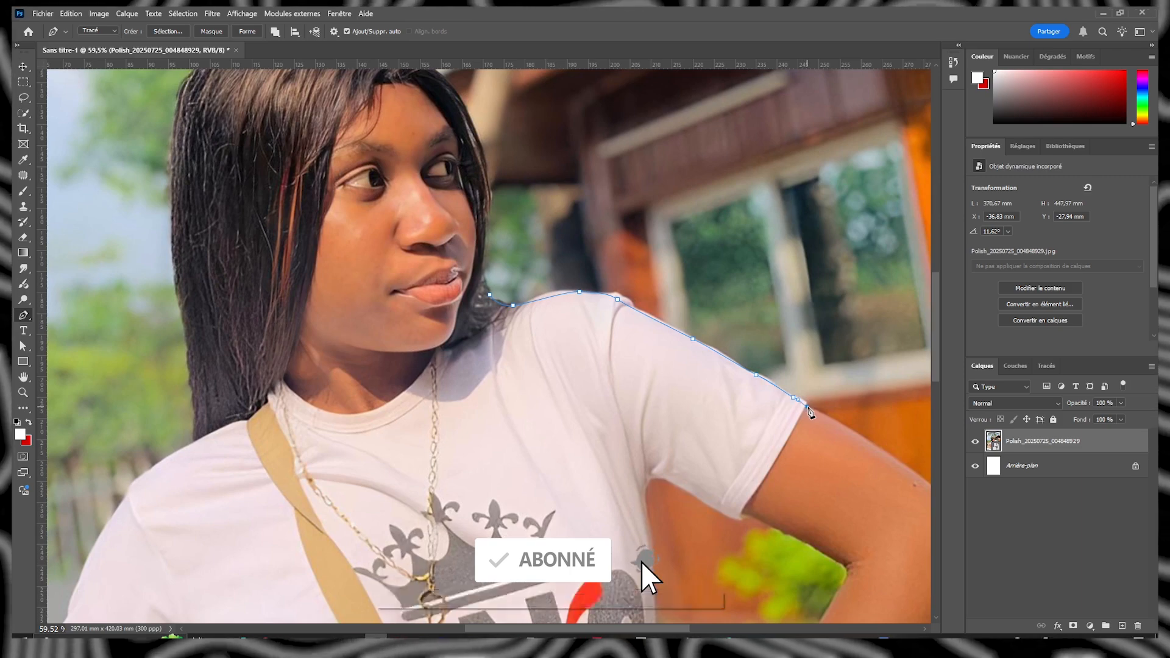
Step: Trace the Pen path along the sleeve edge, down the arm to the elbow and up the other forearm
drag(818, 430, 751, 370)
scroll(671, 321, up, 4)
drag(784, 417, 785, 430)
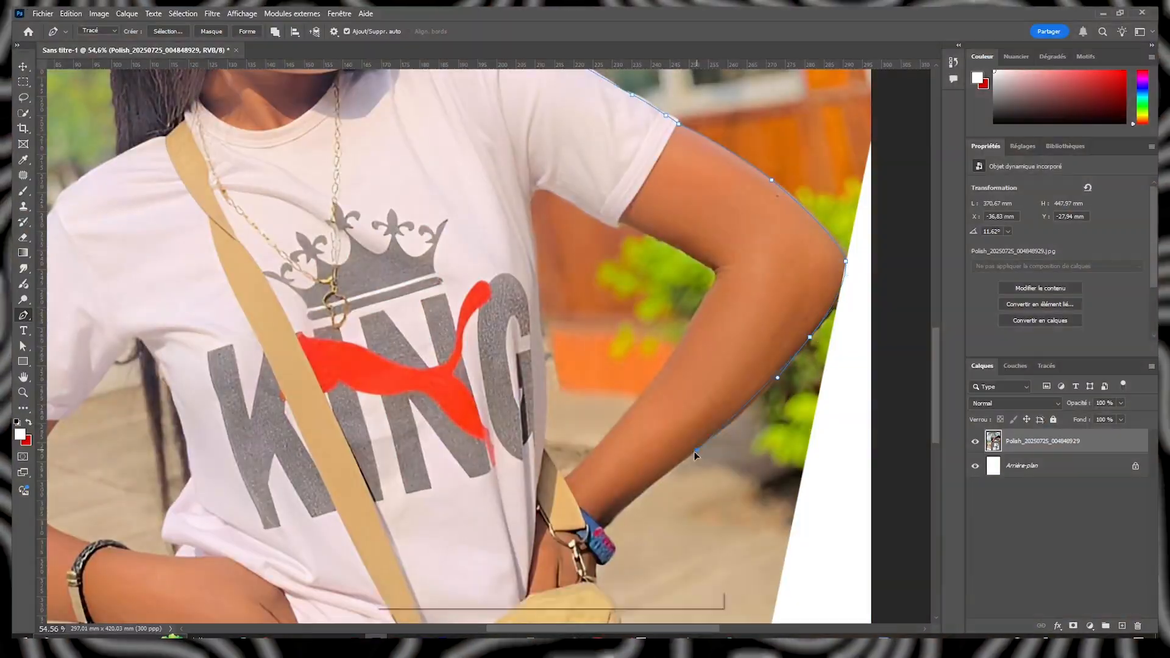
scroll(717, 375, up, 3)
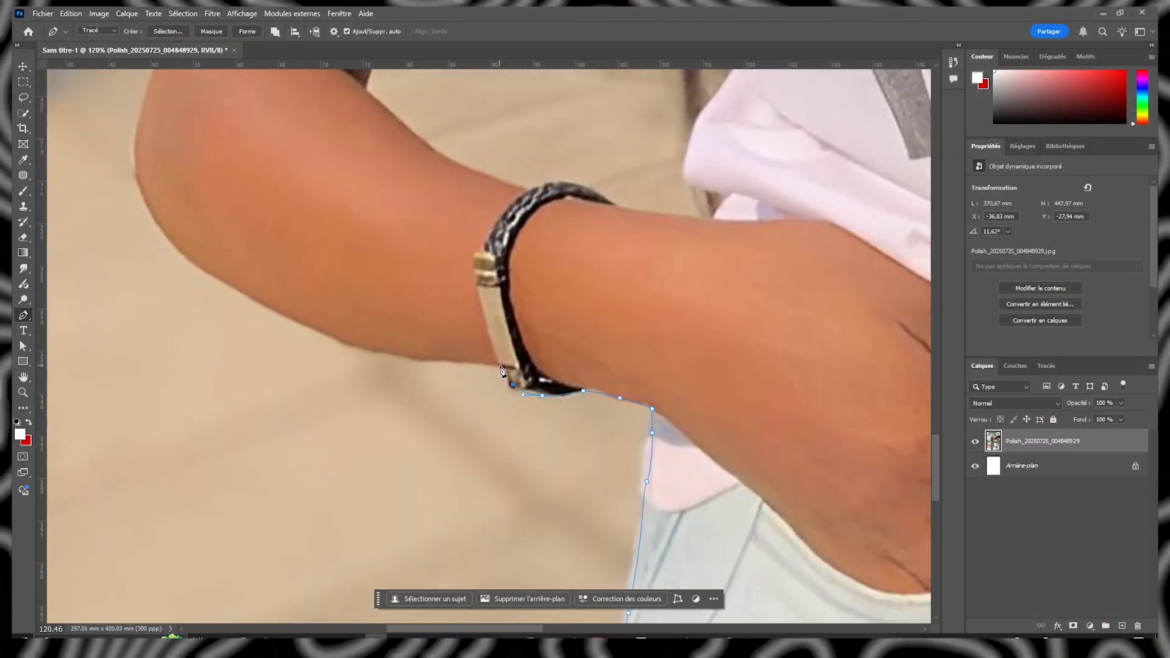
drag(448, 437, 457, 392)
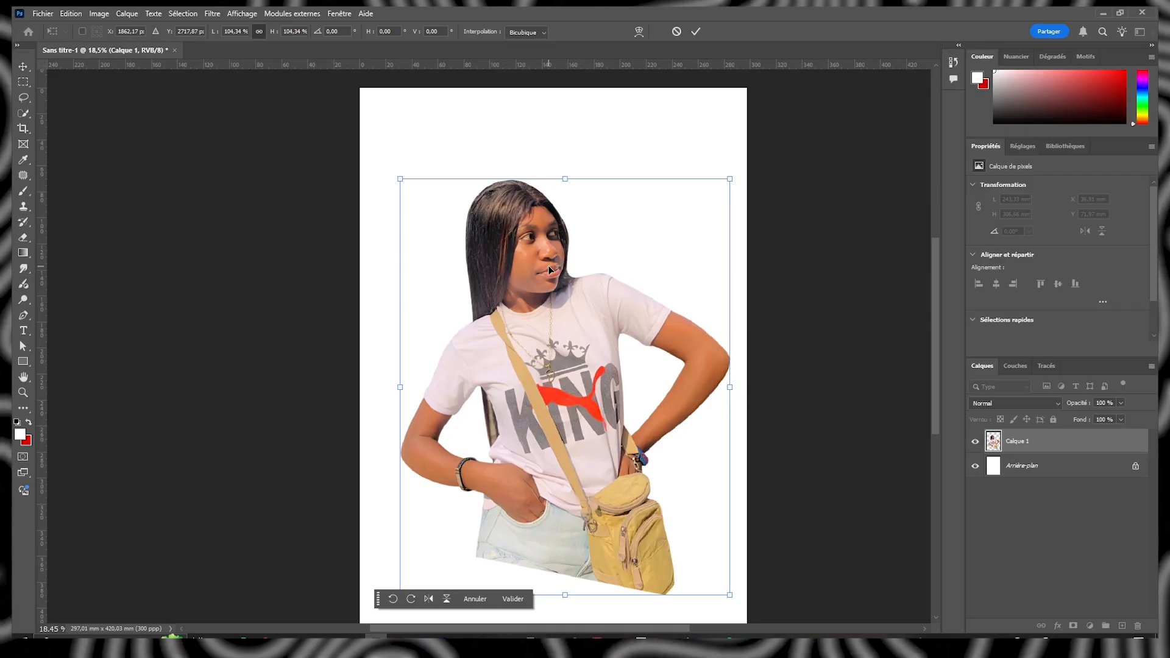
Step: Brighten Calque 1 with Camera Raw exposure +0,35, then duplicate the layer
key(Return)
scroll(525, 287, down, 5)
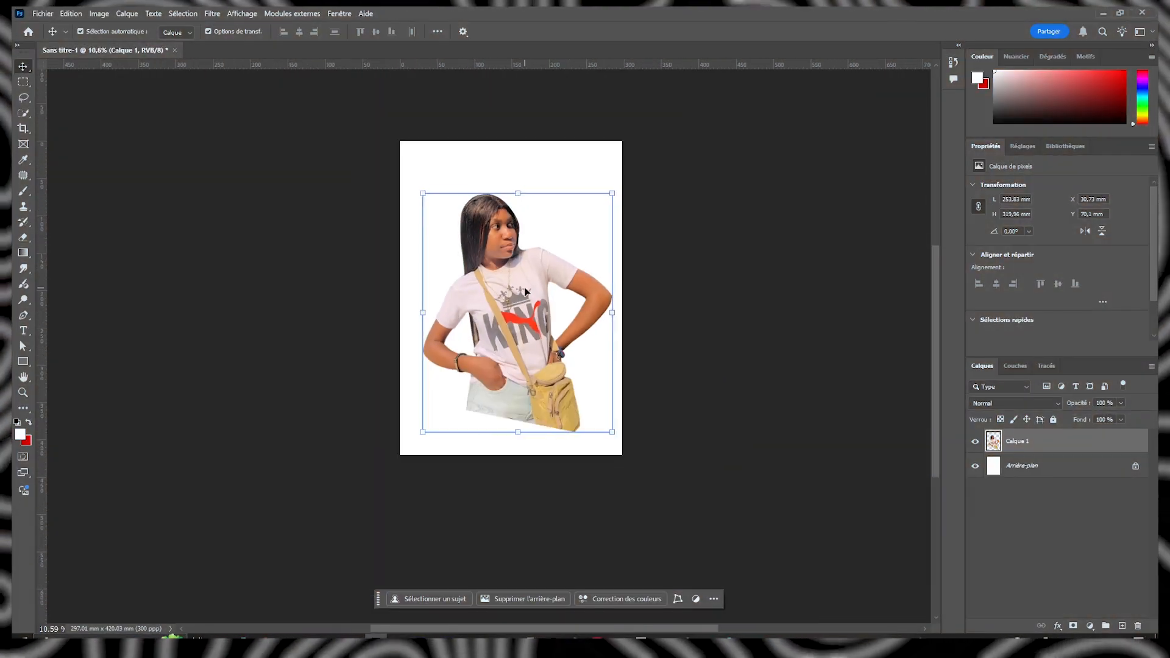
scroll(525, 288, up, 4)
click(212, 13)
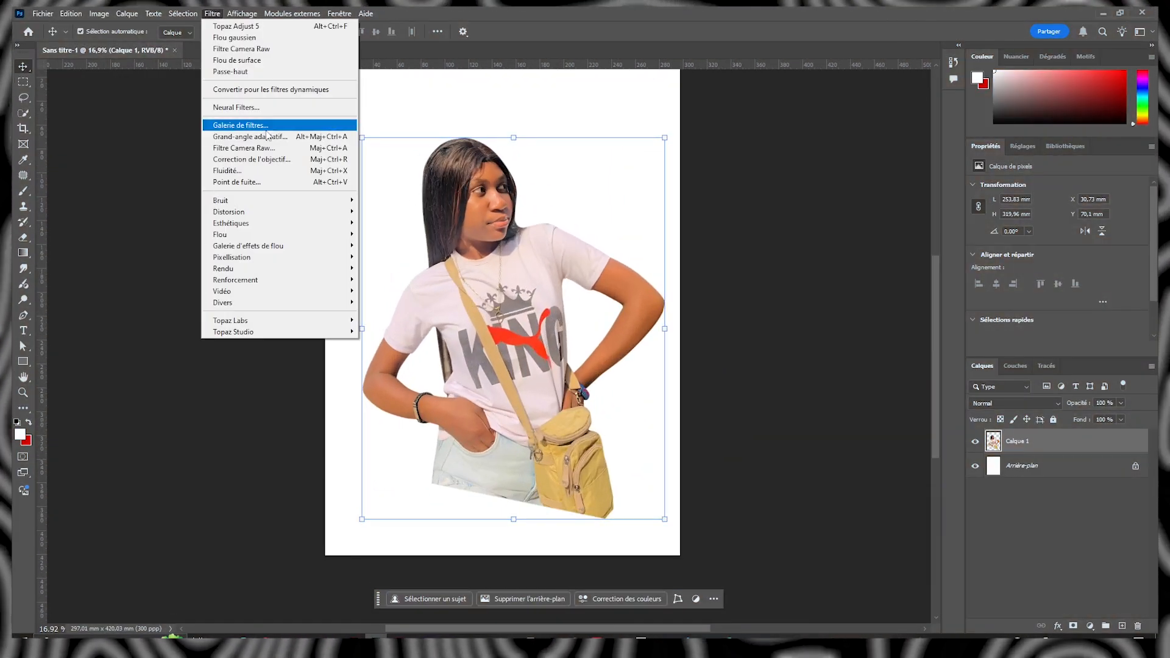
click(262, 149)
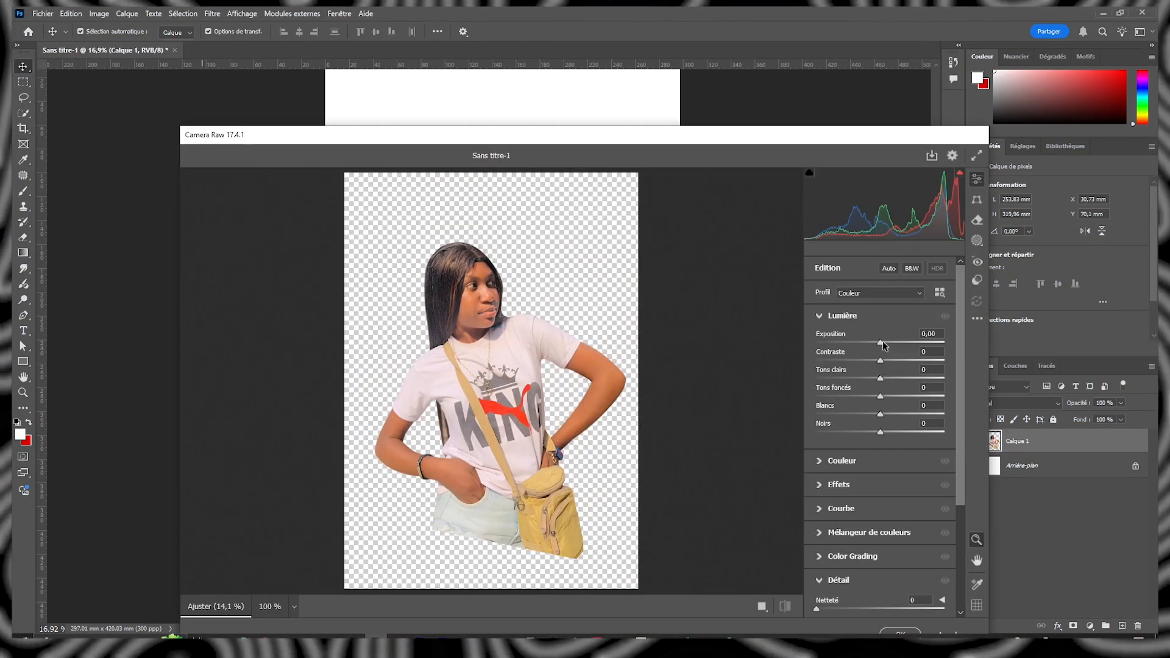
drag(881, 343, 884, 344)
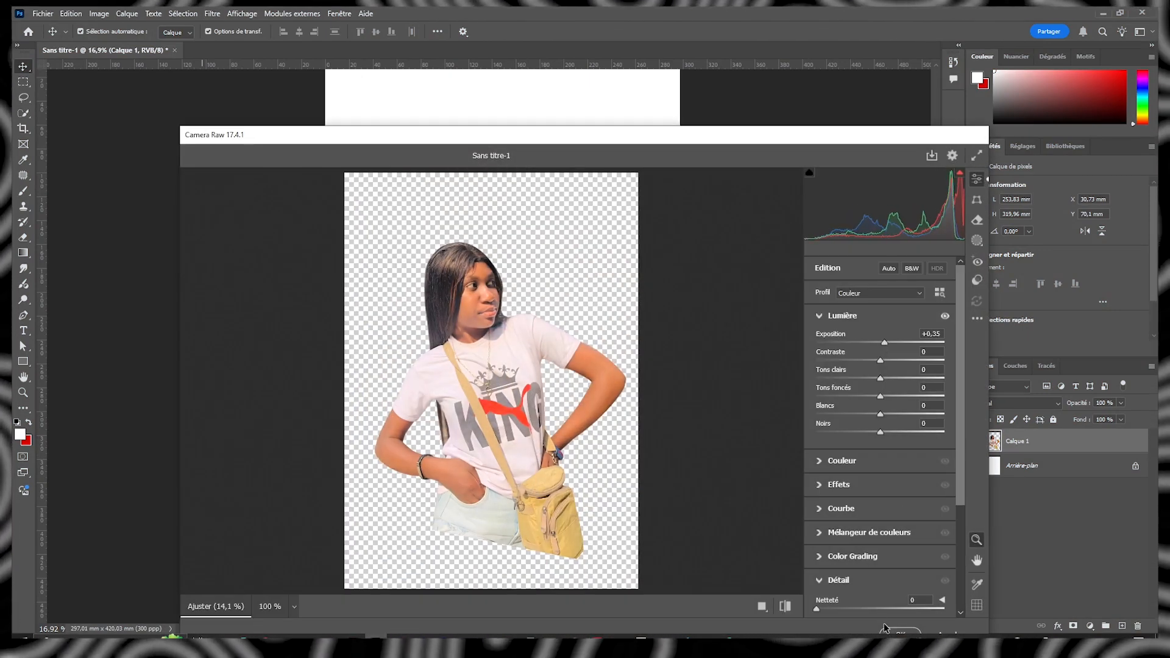
click(900, 632)
scroll(506, 224, up, 2)
key(ctrl+j)
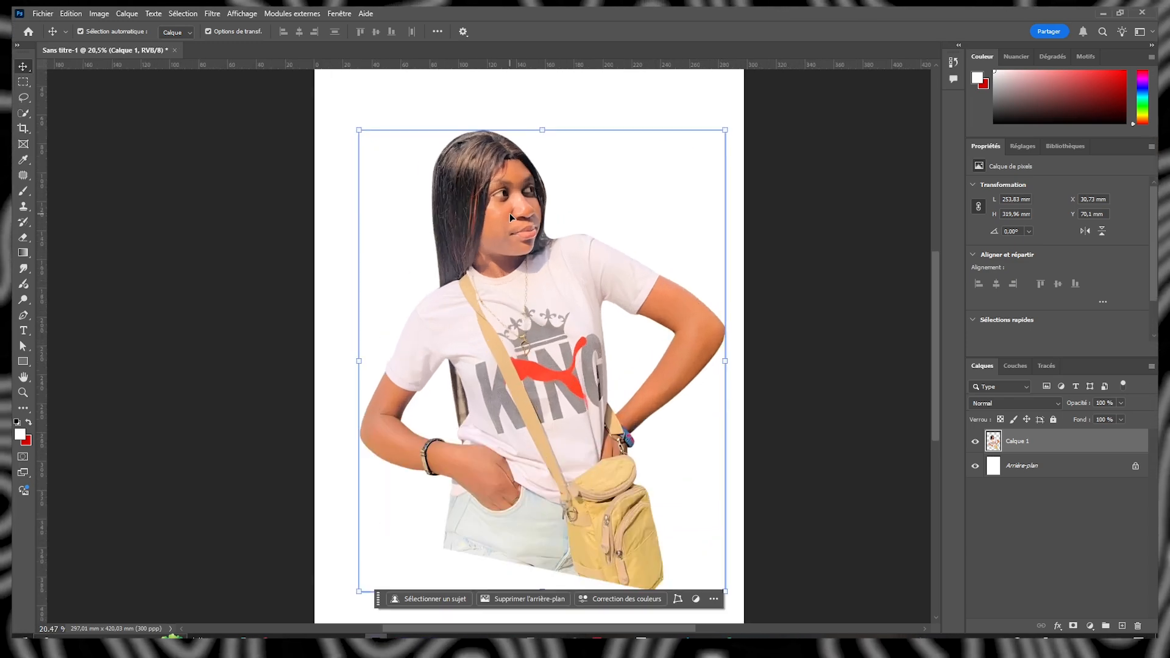
Step: Set the copy layer's blend mode to Lumière linéaire
key(ctrl)
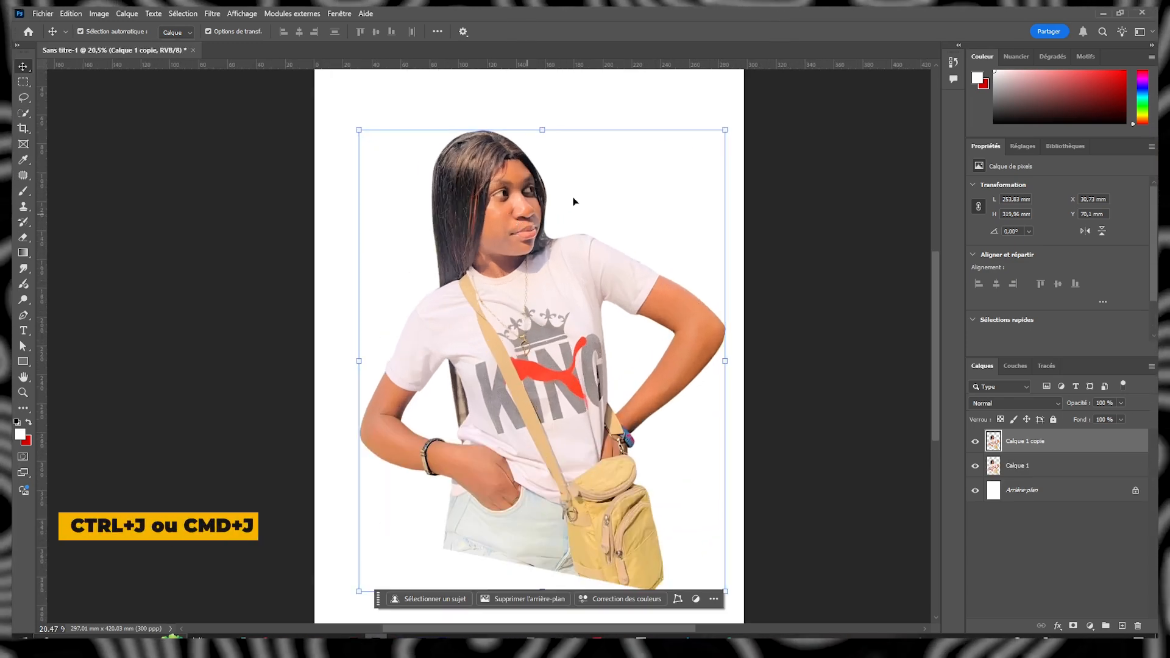
click(1007, 404)
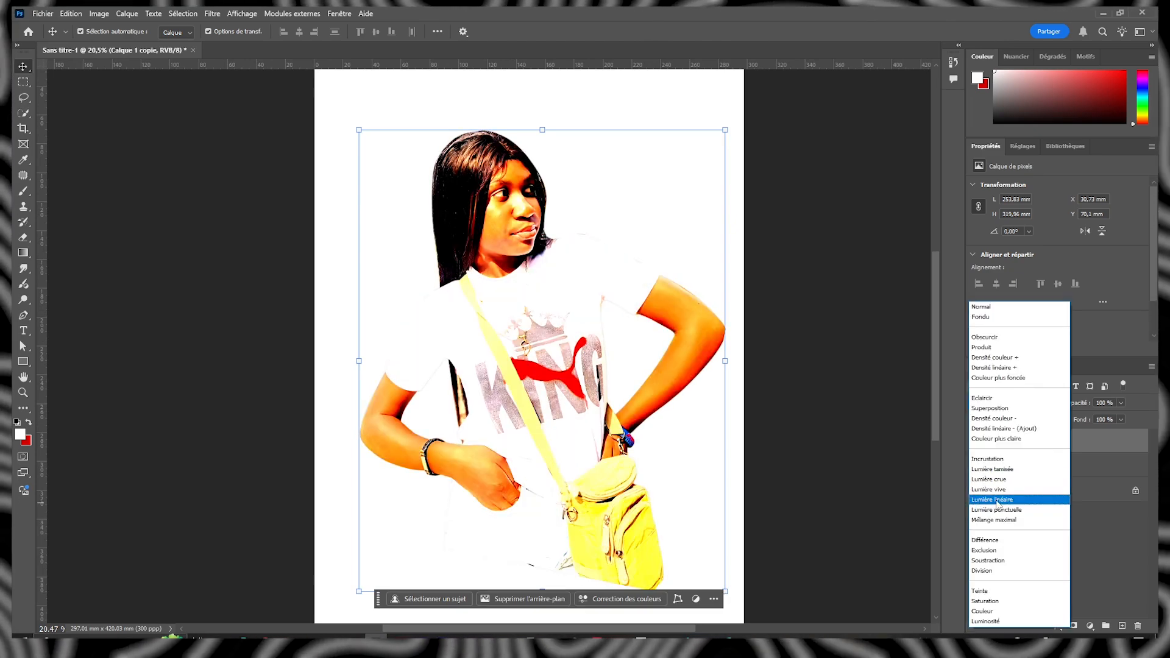
click(1005, 499)
Step: Apply a 3,0-pixel Passe-haut filter to the copy layer
click(212, 13)
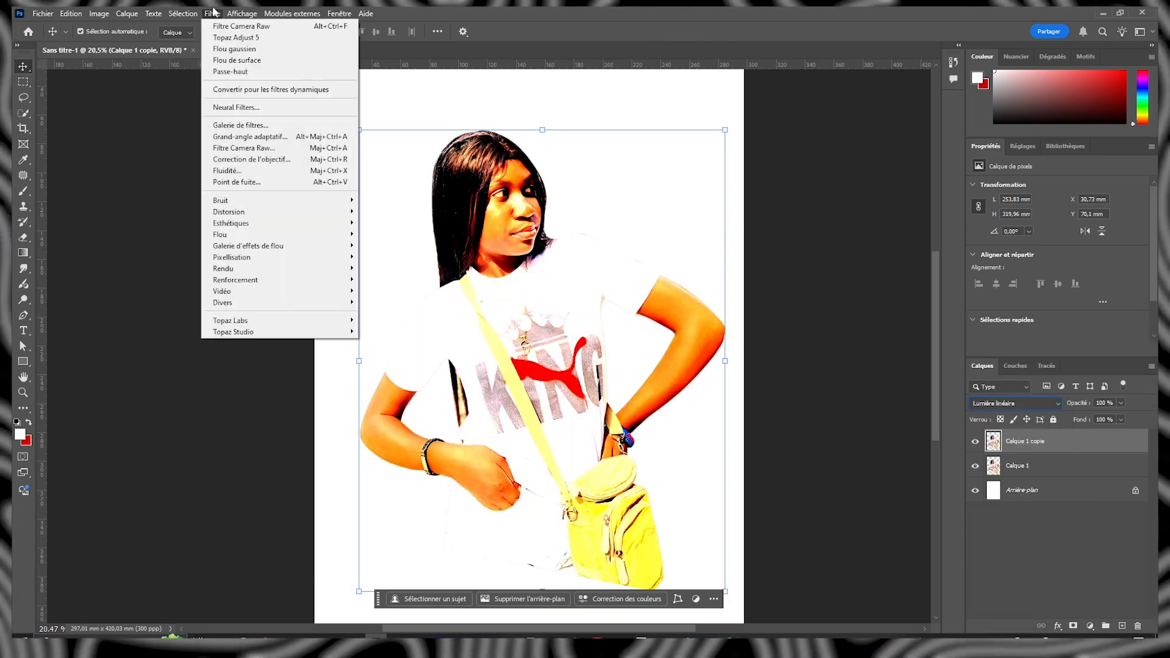
mouse_move(283, 300)
click(396, 314)
drag(765, 165, 742, 289)
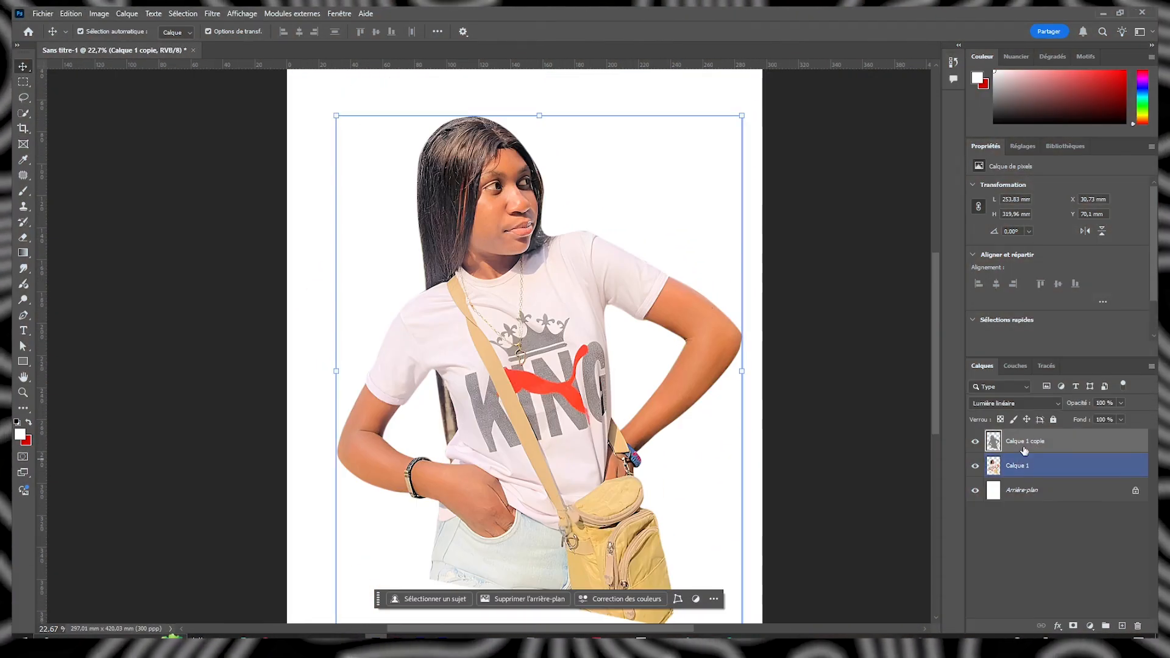
Step: Merge Calque 1 with its sharpened copy into Calque 1 copie
shift+click(1024, 466)
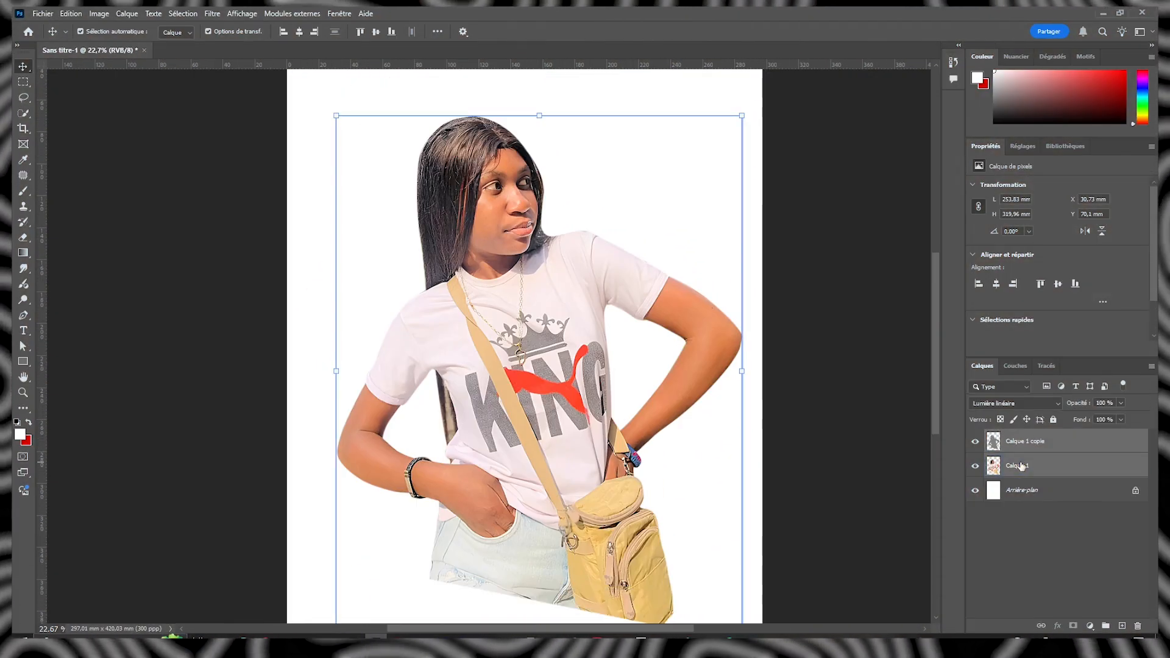
right_click(1023, 468)
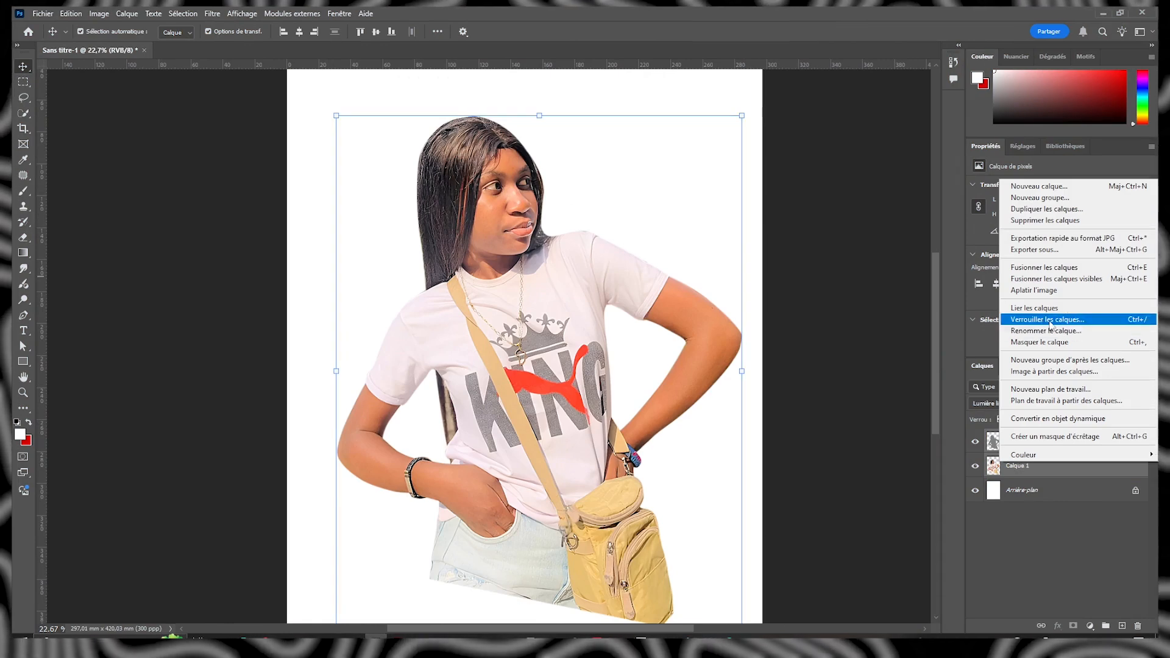
click(1029, 269)
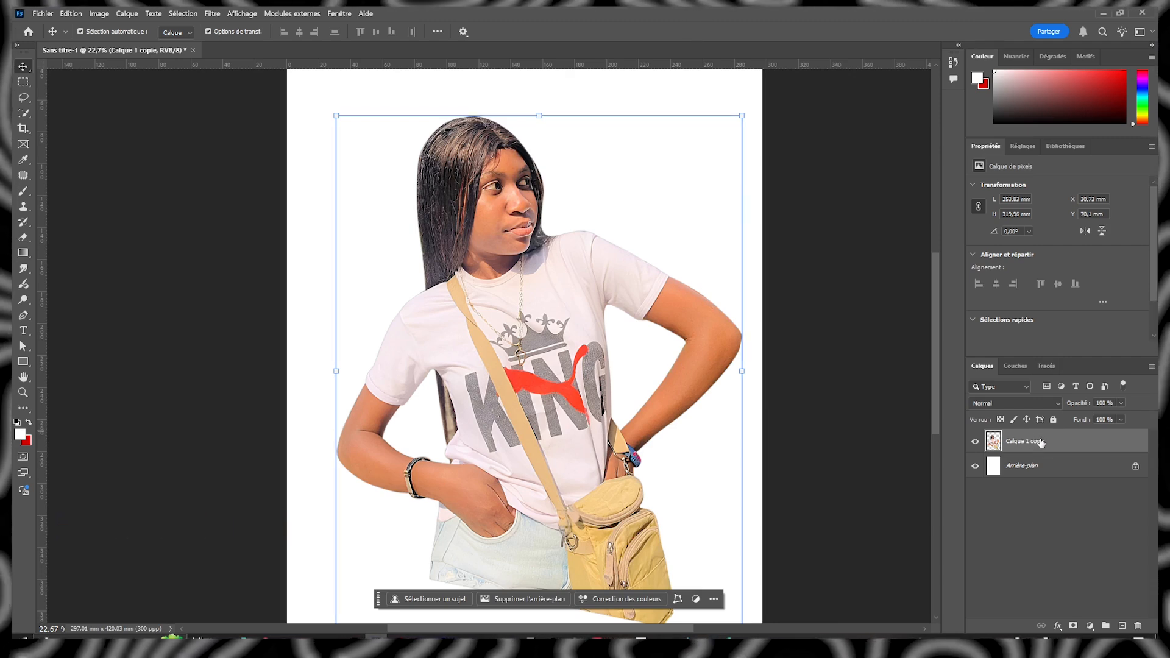
Step: Duplicate the merged layer and clip Calque 1 copie 2 to the layer below
key(ctrl+j)
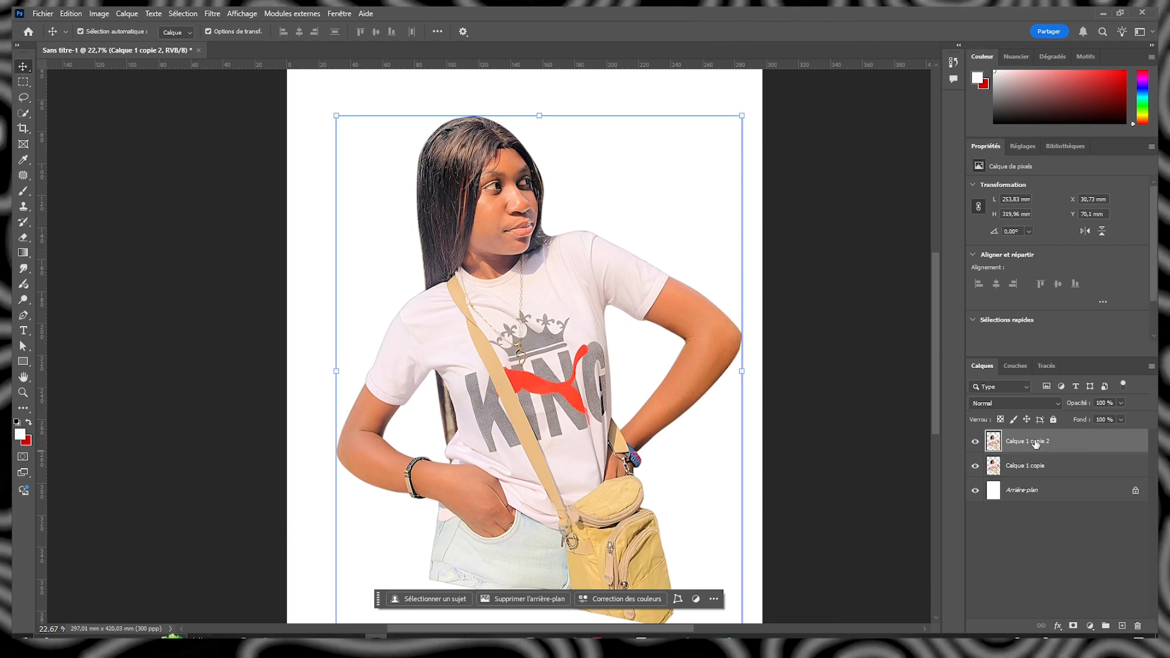
right_click(1043, 441)
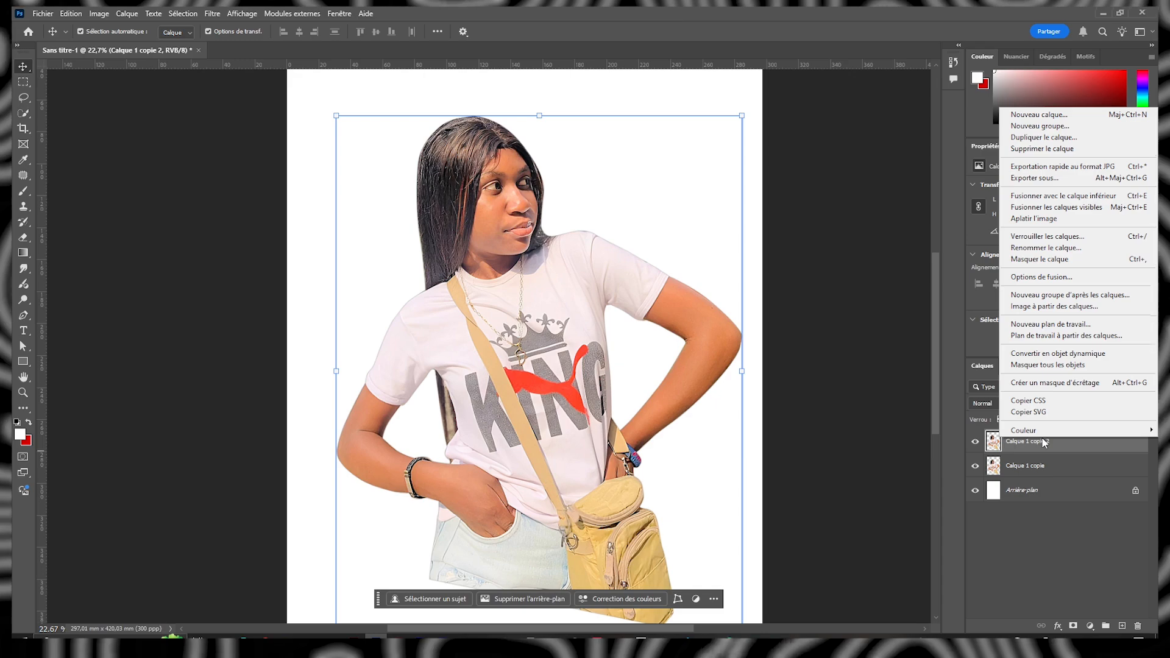
click(1051, 383)
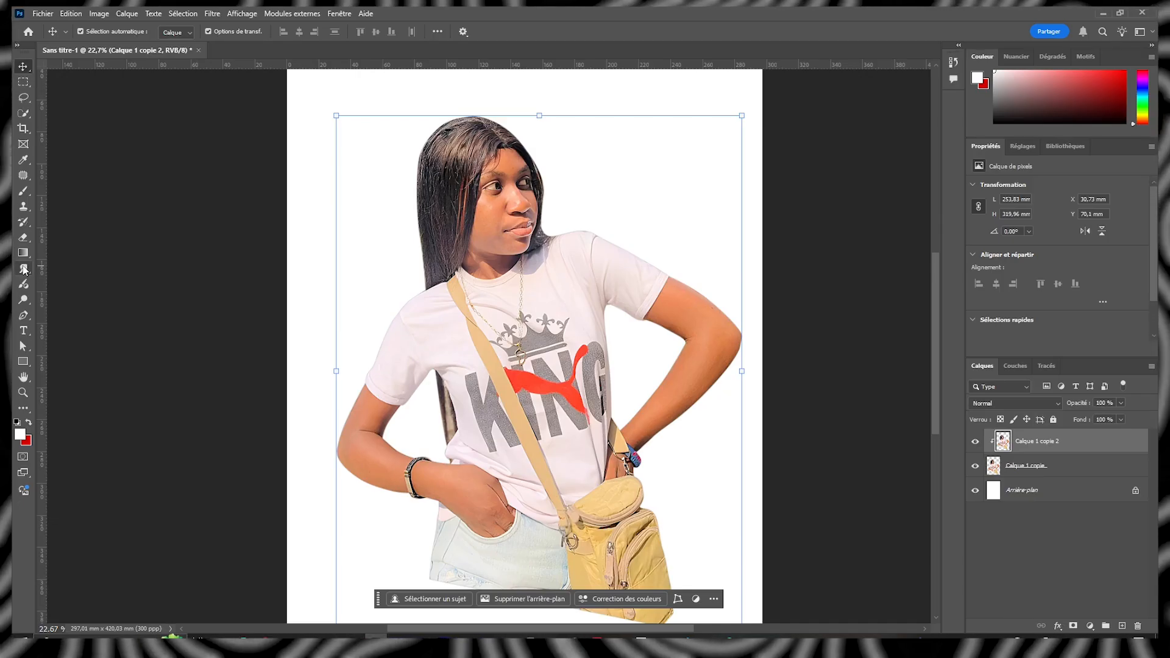
Step: Import the Special Smudge brush.abr brush set from the Tutos > Brushs folder
click(25, 268)
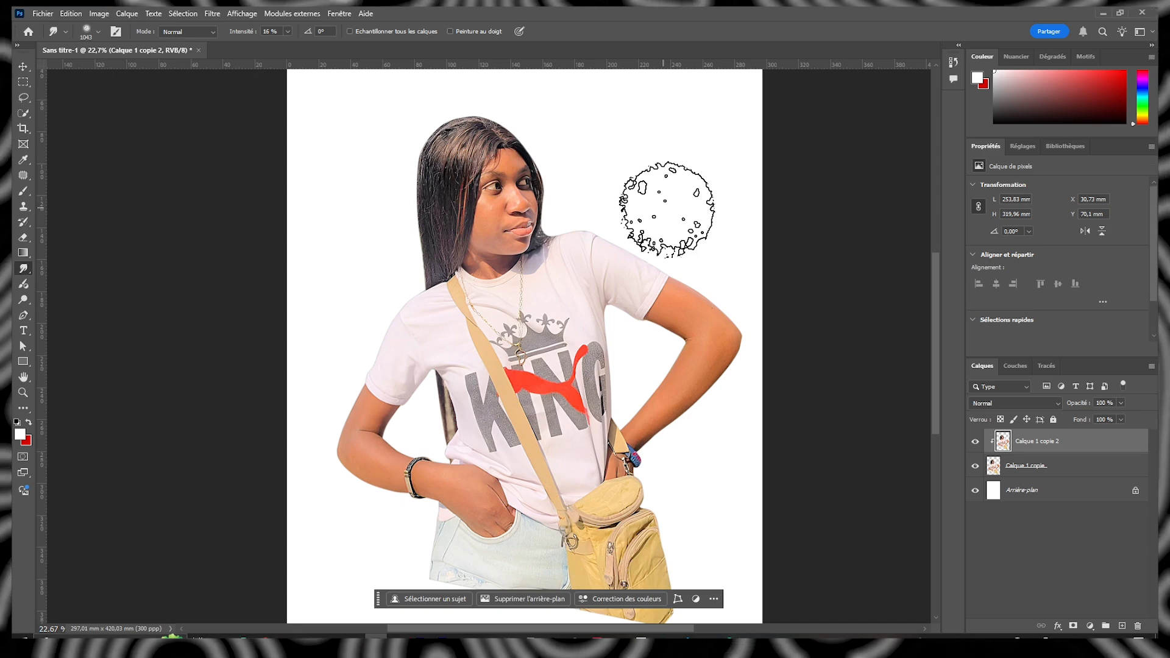
click(24, 190)
right_click(341, 208)
click(511, 222)
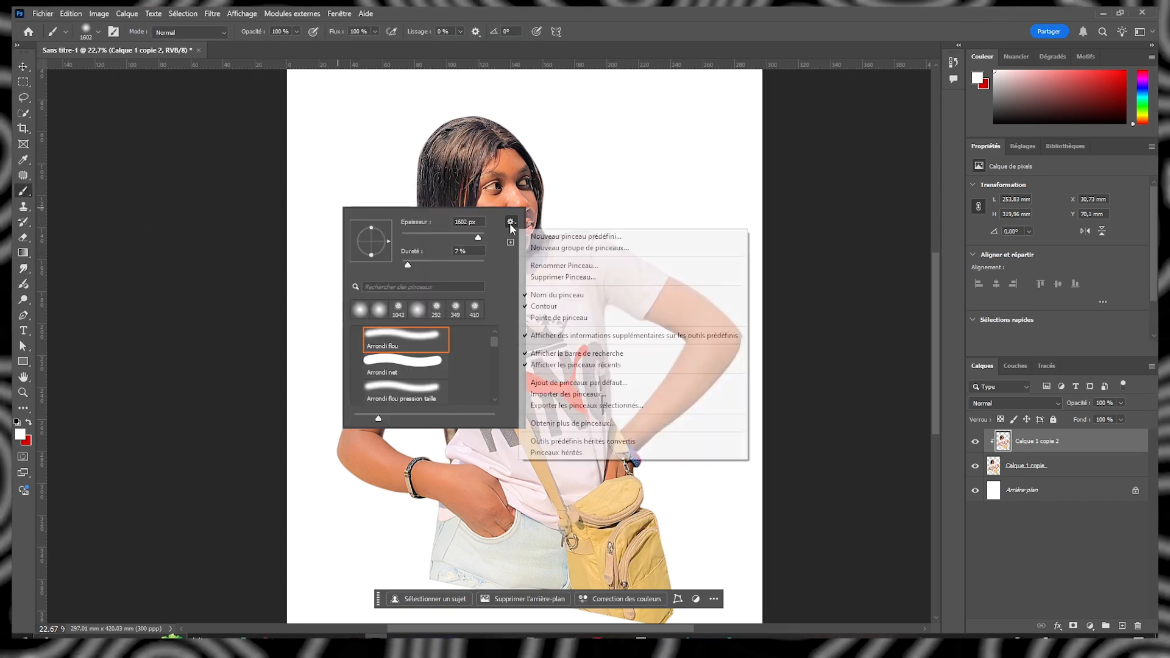
click(585, 396)
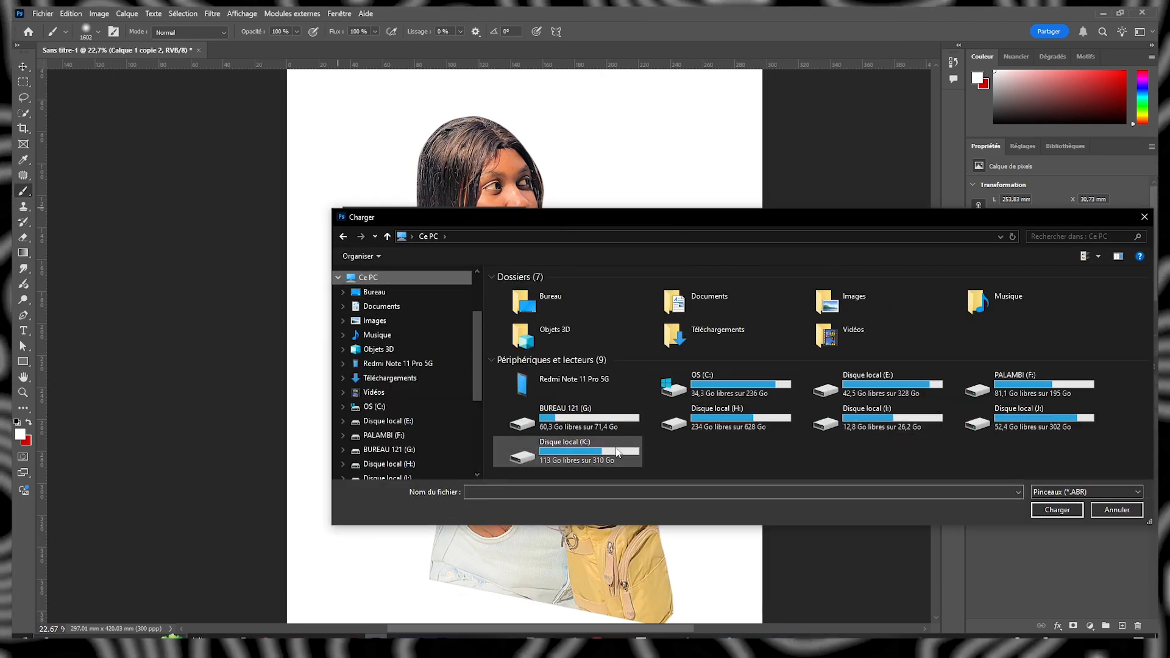
double_click(566, 420)
double_click(655, 305)
double_click(548, 291)
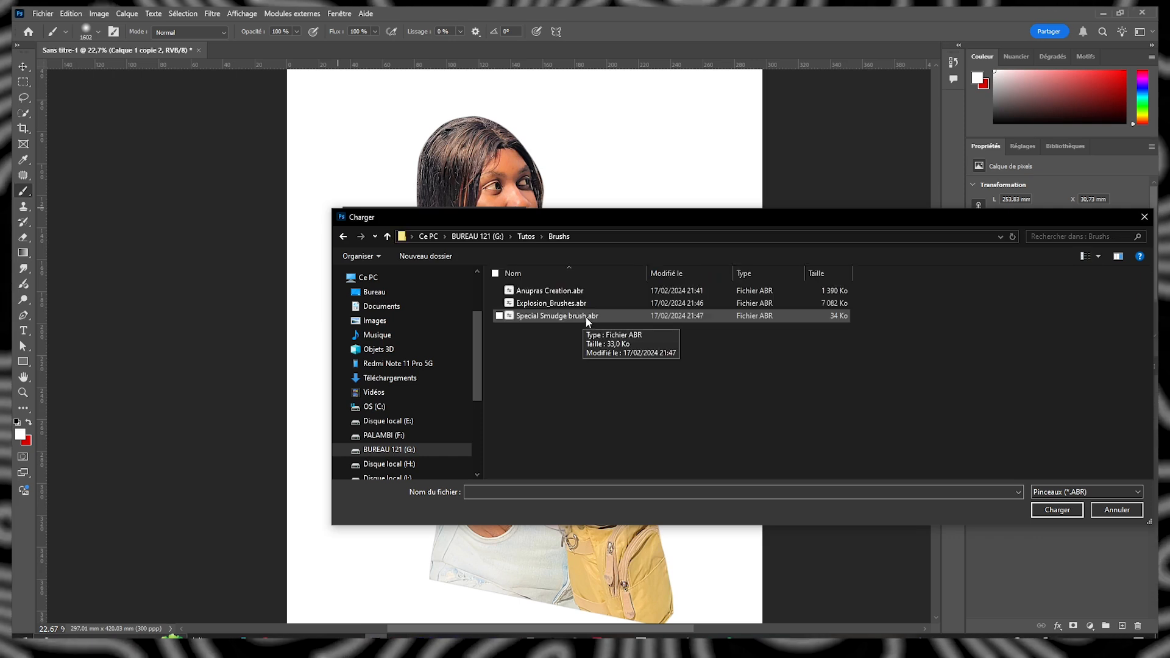
click(588, 317)
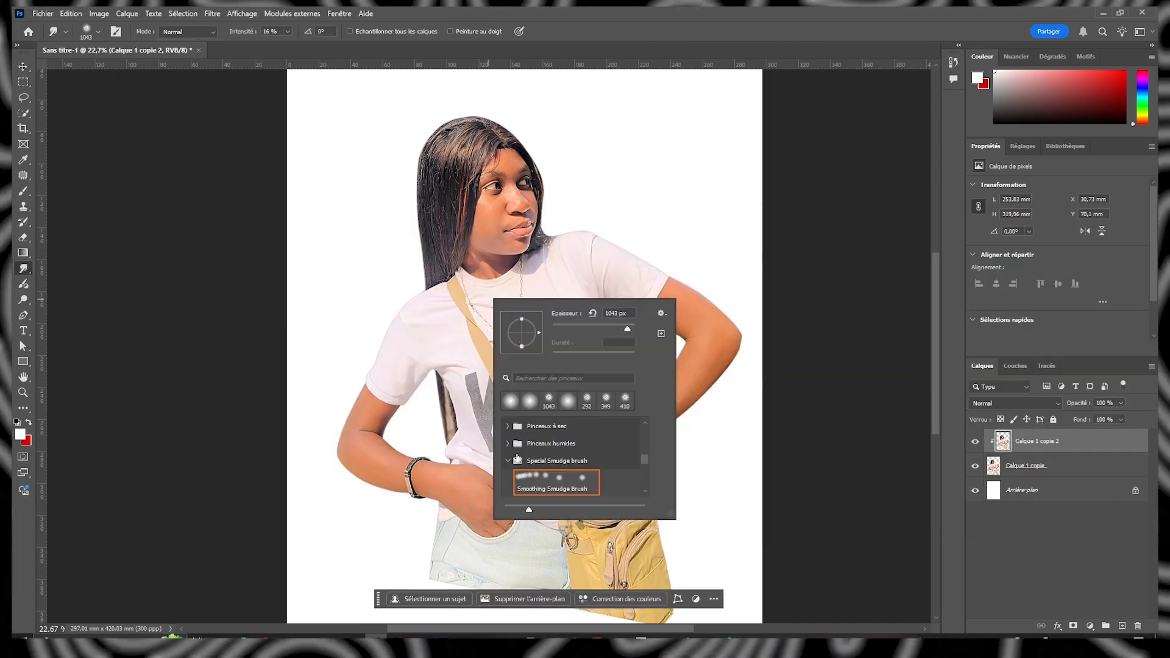
Step: Choose the Smoothing Smudge Brush and set the smudge strength to 22%
click(536, 462)
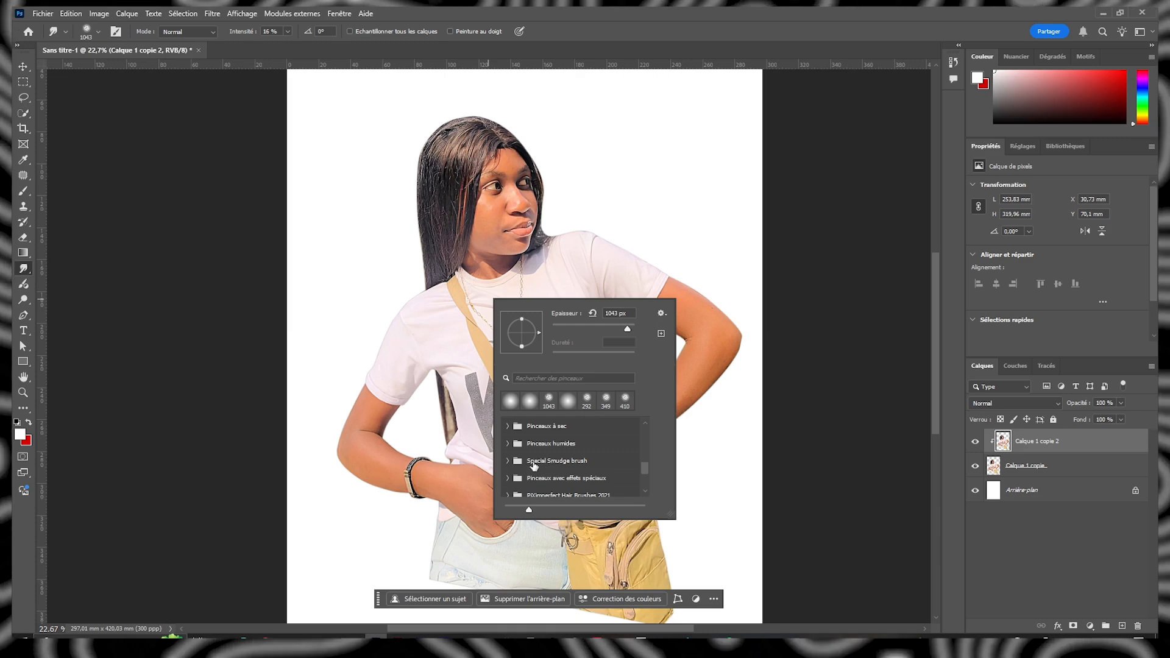
click(508, 463)
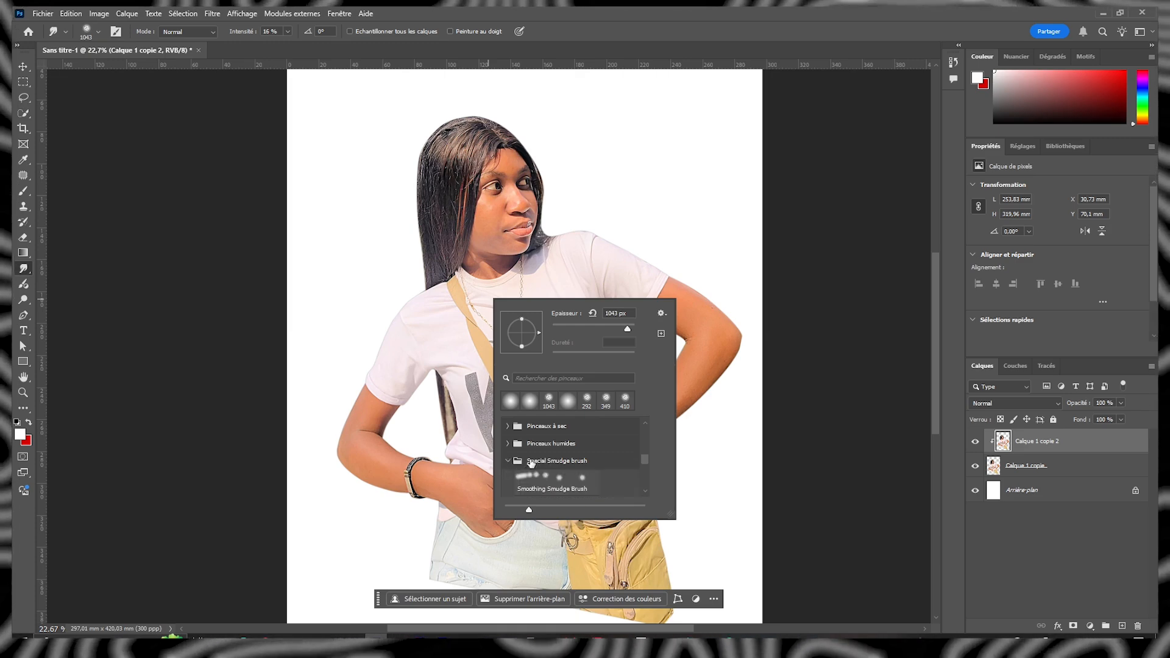
click(551, 481)
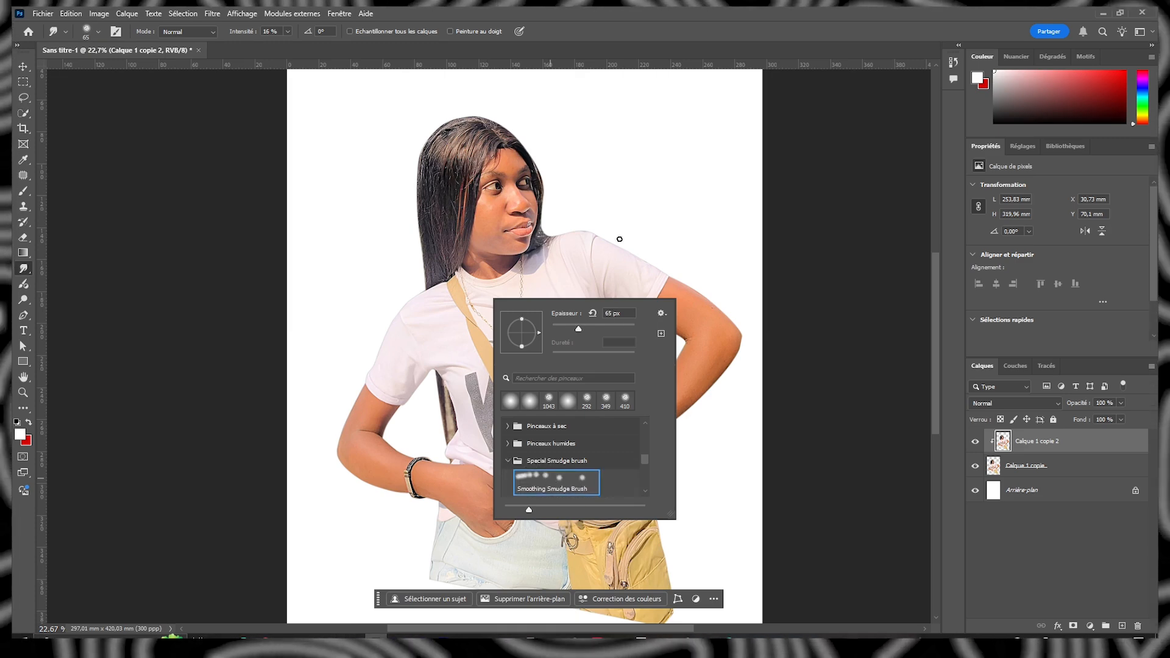
key(Return)
double_click(272, 34)
text(22)
key(Return)
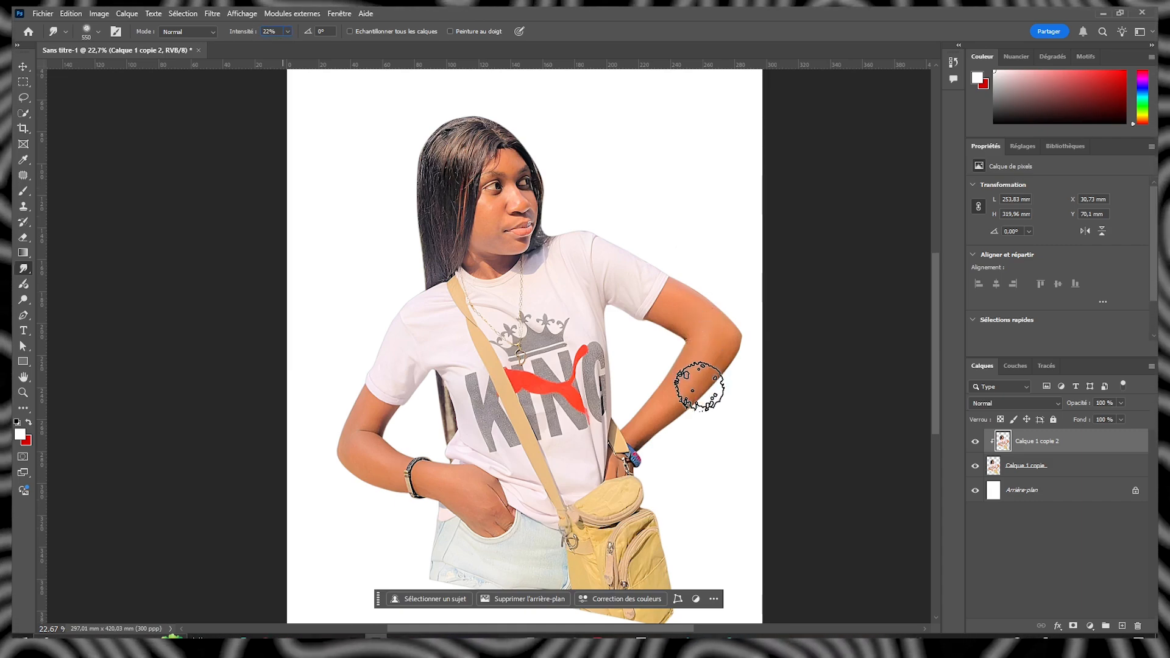
scroll(700, 302, up, 3)
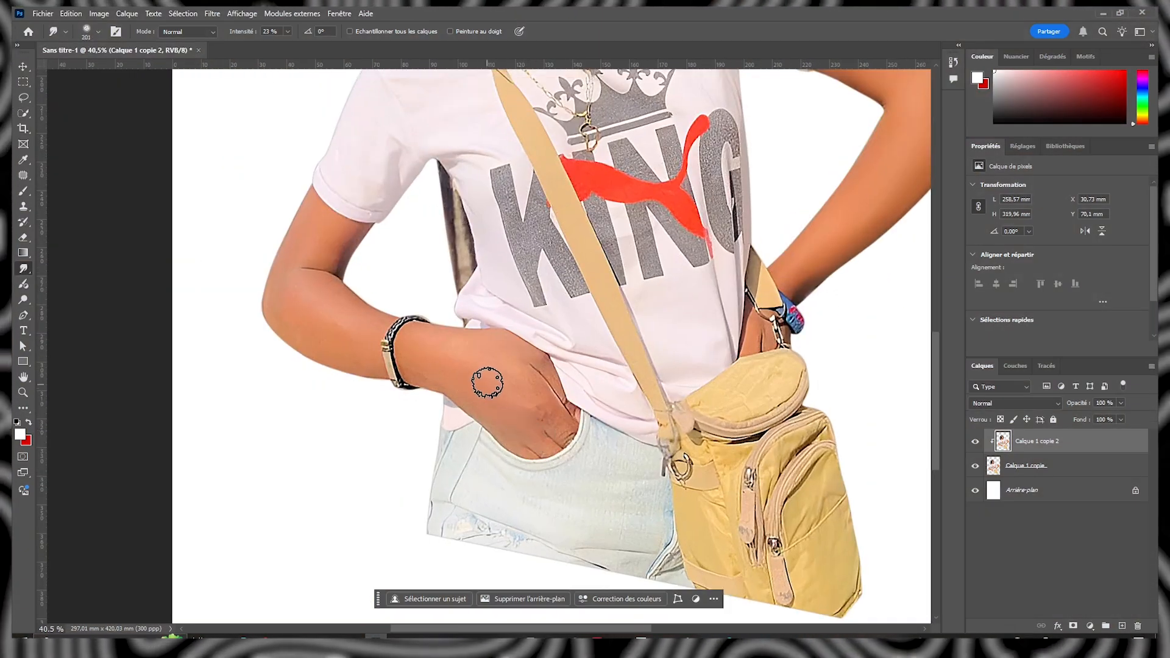
Step: Smudge the sleeve edge, nose and lips with a progressively smaller brush
scroll(459, 348, down, 2)
drag(459, 314, 552, 356)
scroll(552, 356, up, 2)
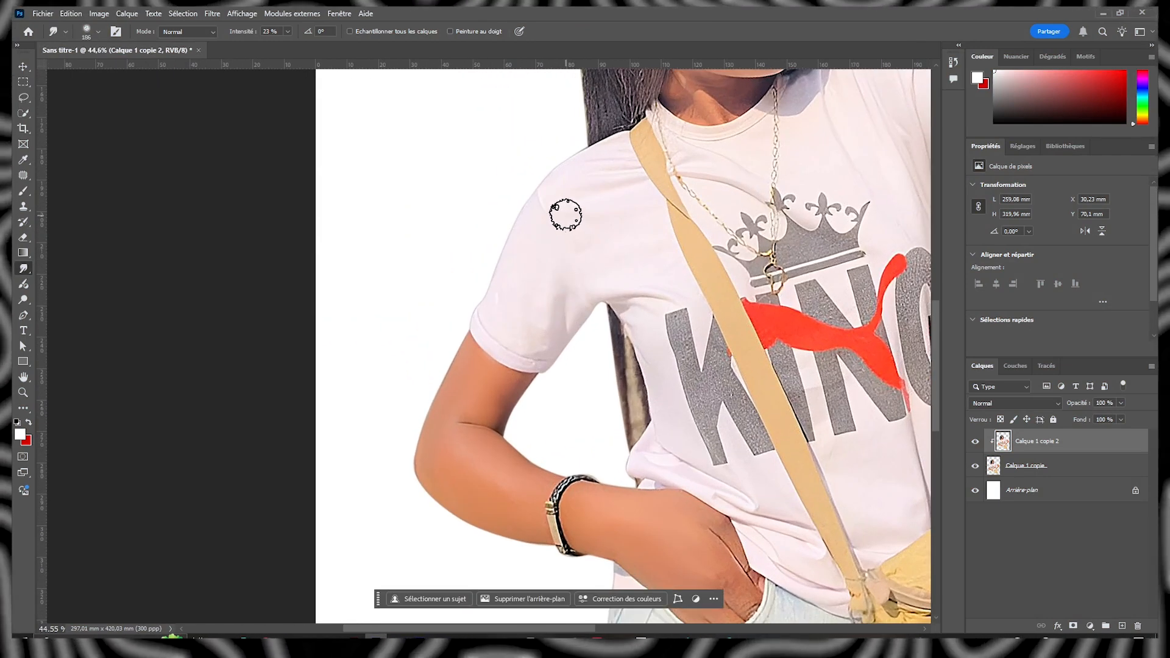
alt+right_click(528, 384)
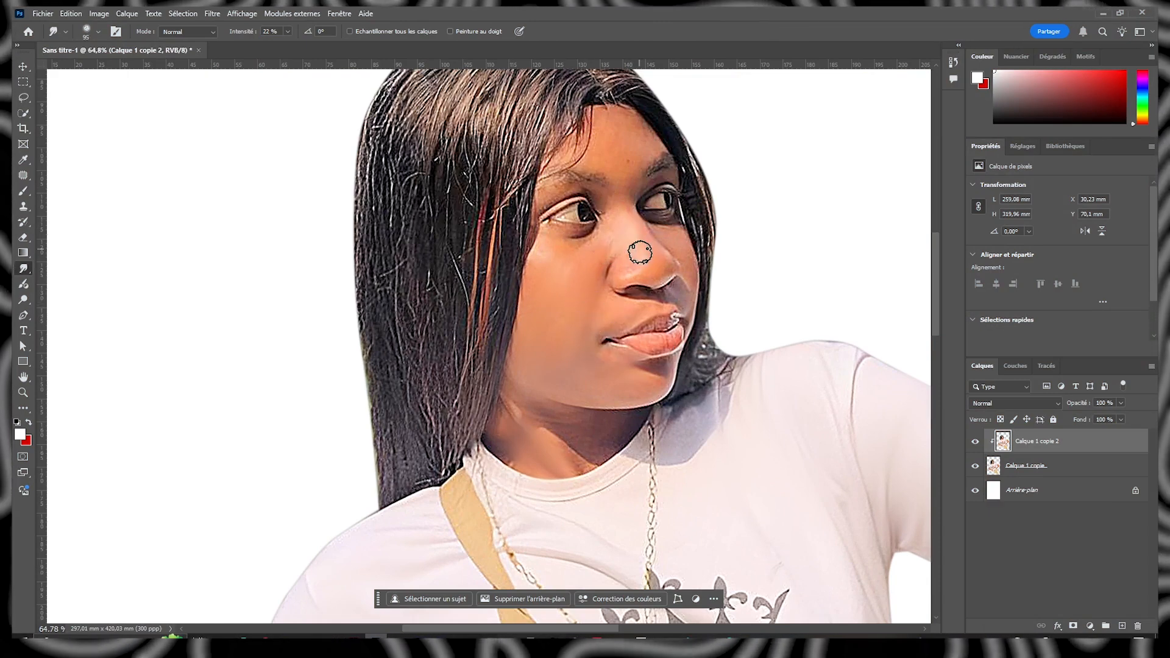
key(bracketleft)
key(bracketleft)
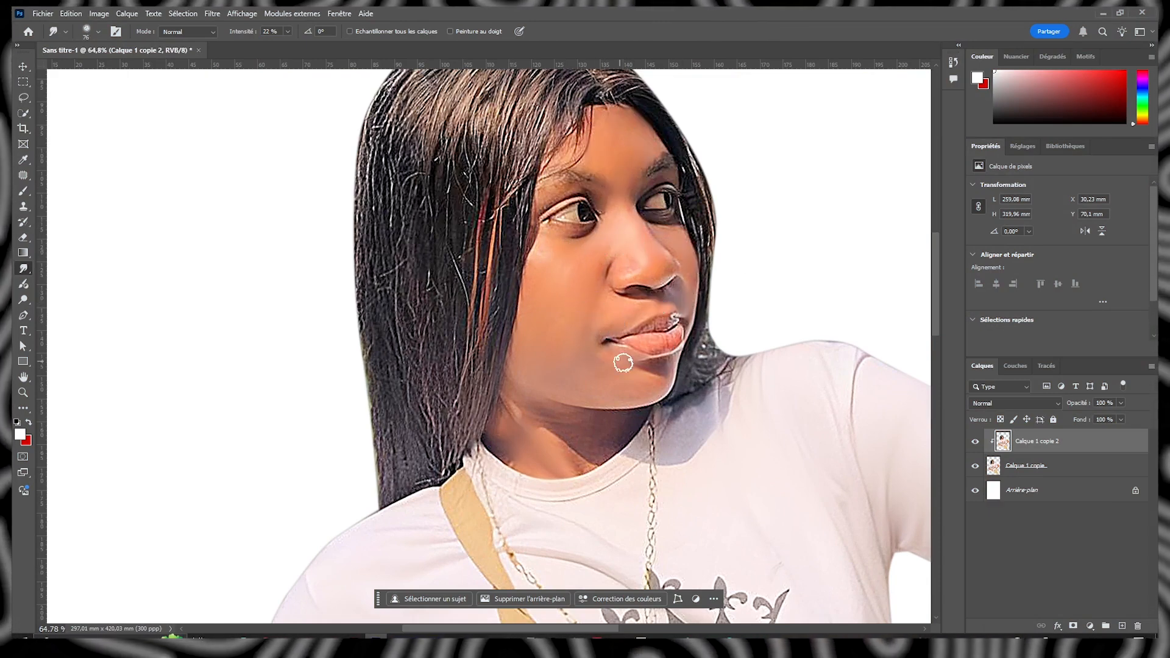
key(bracketleft)
key(bracketleft)
key(bracketleft)
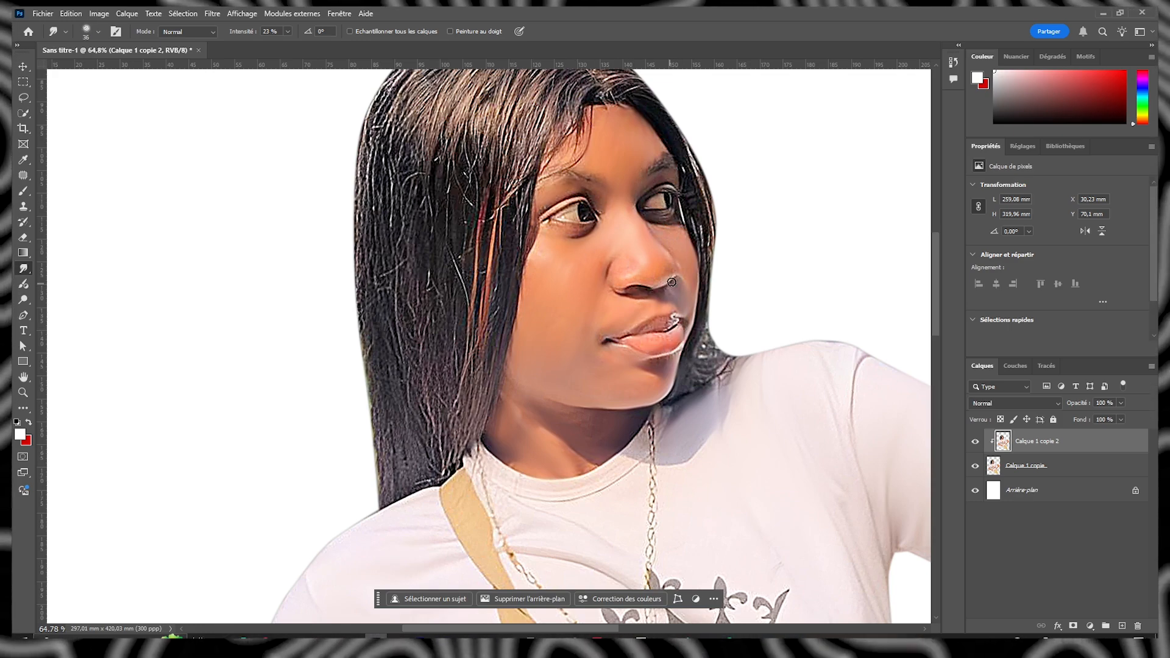
Step: Enlarge the brush and lower smudge strength to 17% to smooth the hair edges
scroll(674, 283, down, 3)
key(bracketright)
key(bracketright)
key(bracketright)
key(bracketright)
key(bracketright)
key(bracketright)
key(bracketright)
key(bracketright)
key(bracketright)
key(bracketright)
key(bracketright)
key(1)
key(7)
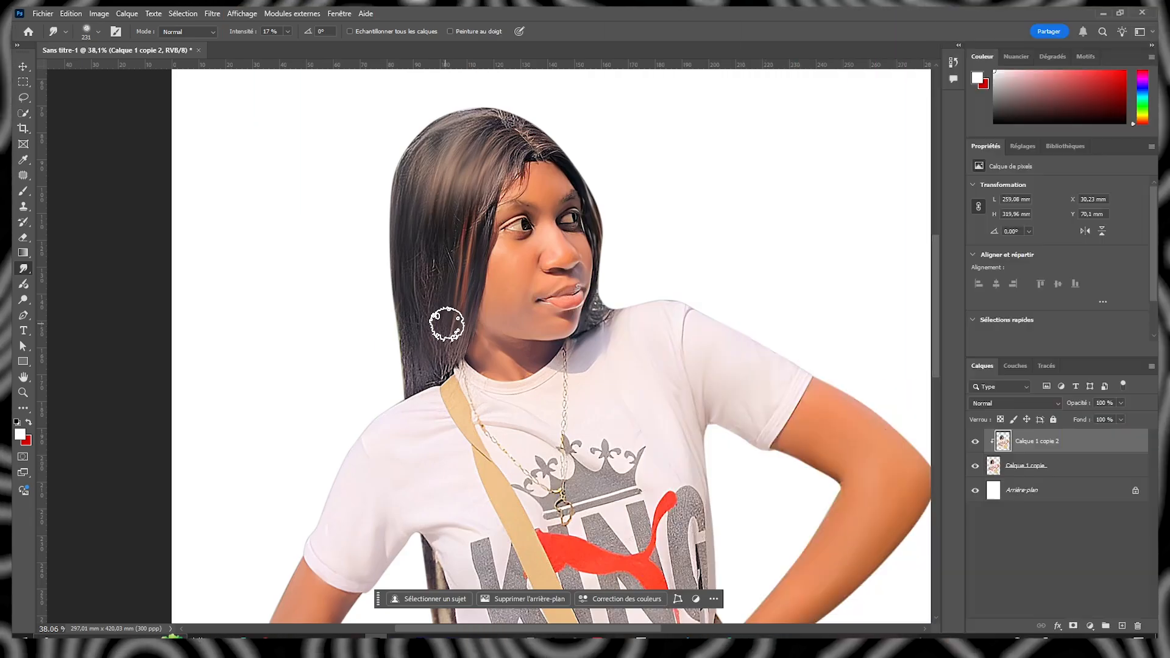
scroll(452, 287, down, 3)
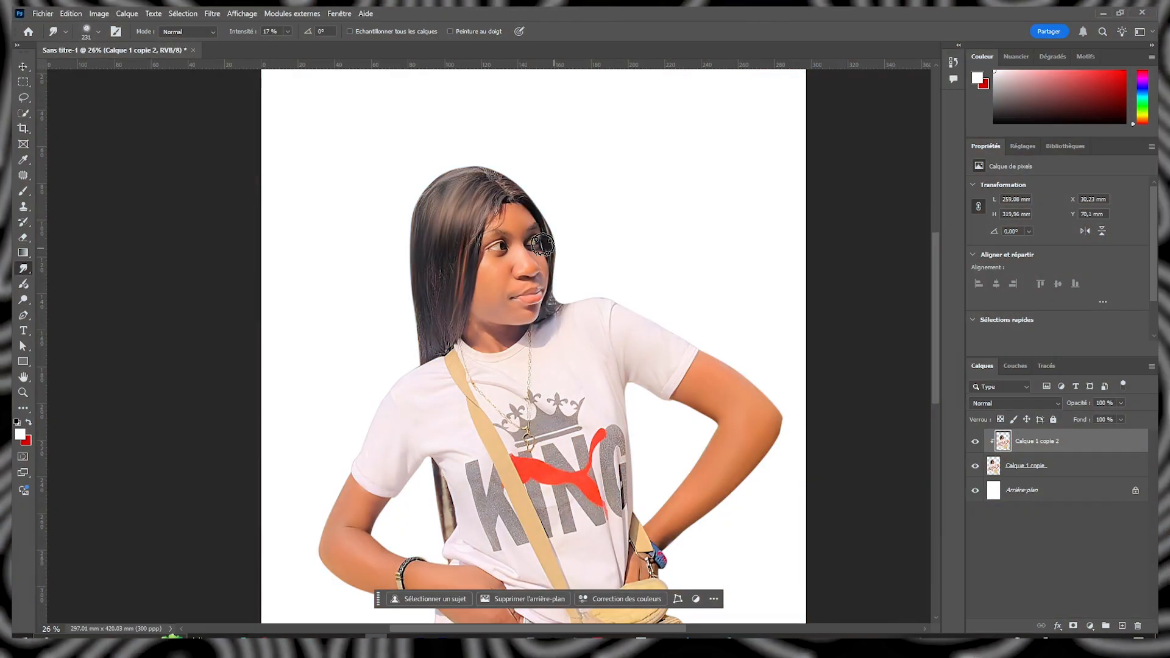
scroll(512, 241, up, 3)
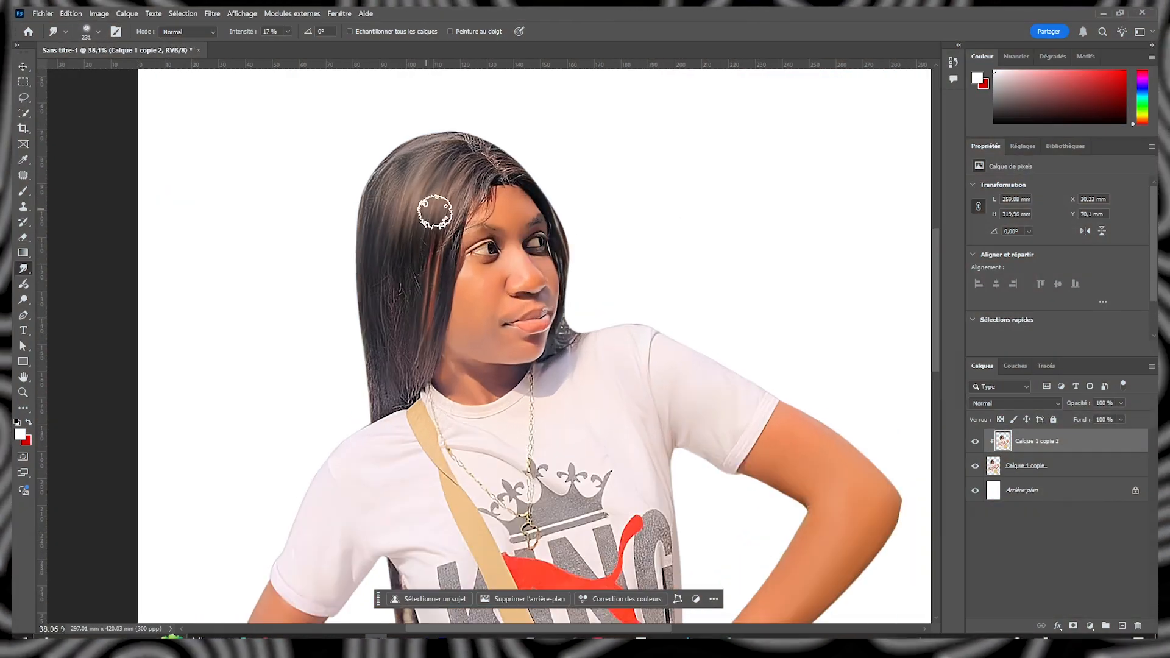
click(211, 14)
Step: Apply Flou de surface with Rayon 5 pixels and Seuil 15 niveaux to Calque 1 copie 2
mouse_move(250, 240)
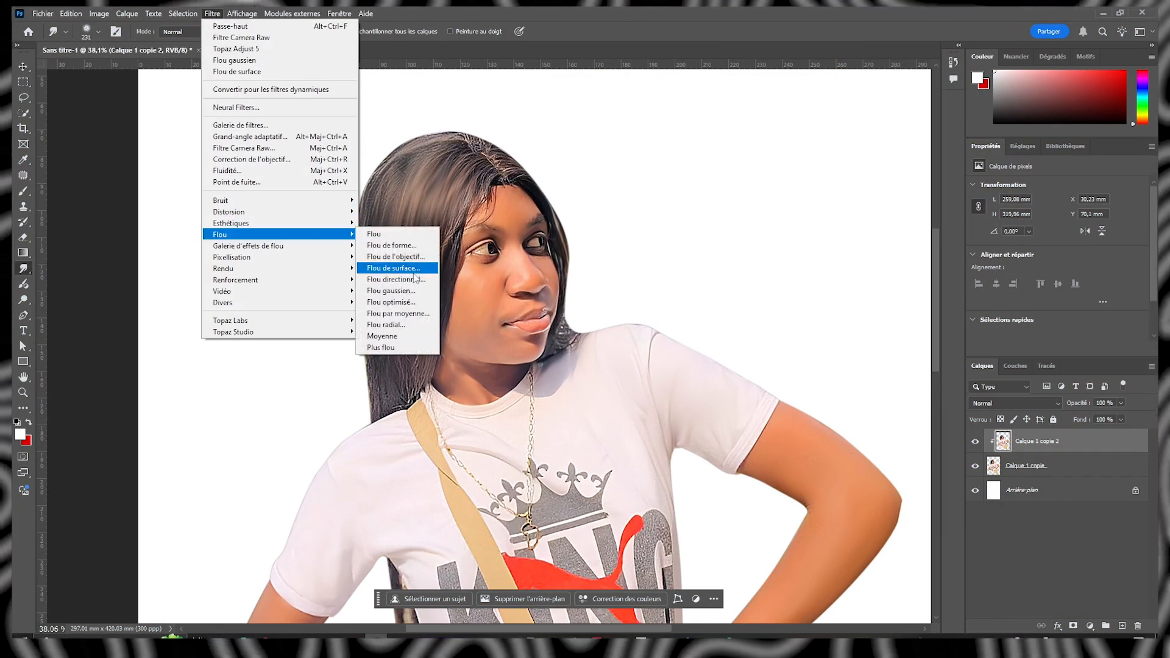
click(388, 269)
drag(729, 233, 695, 248)
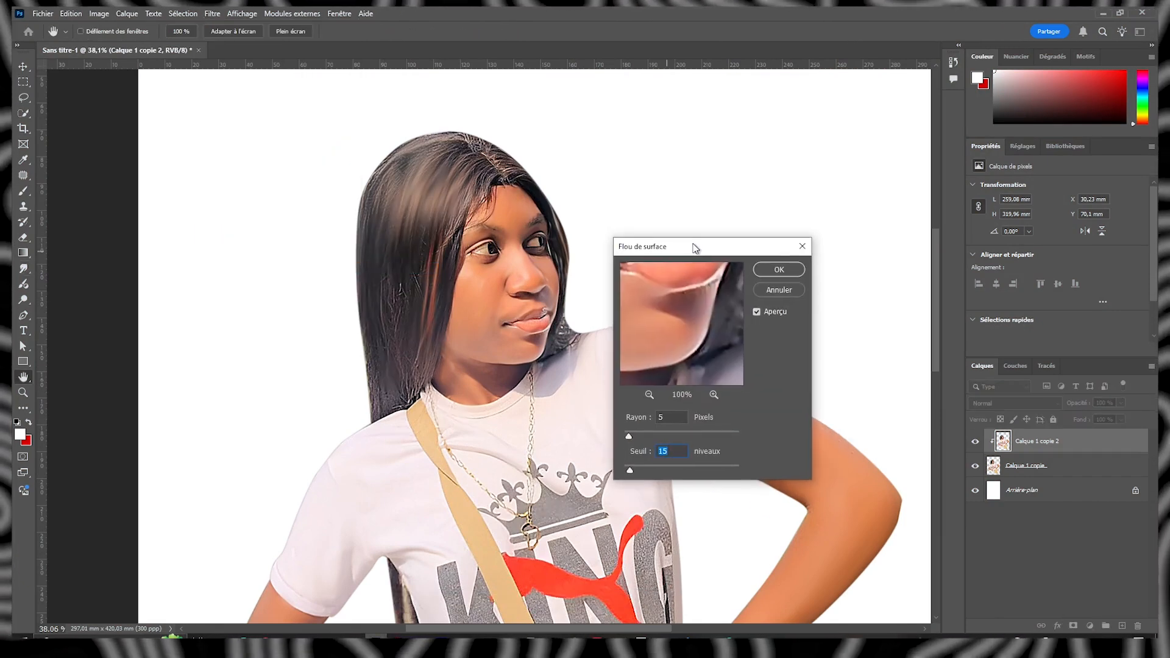
click(668, 419)
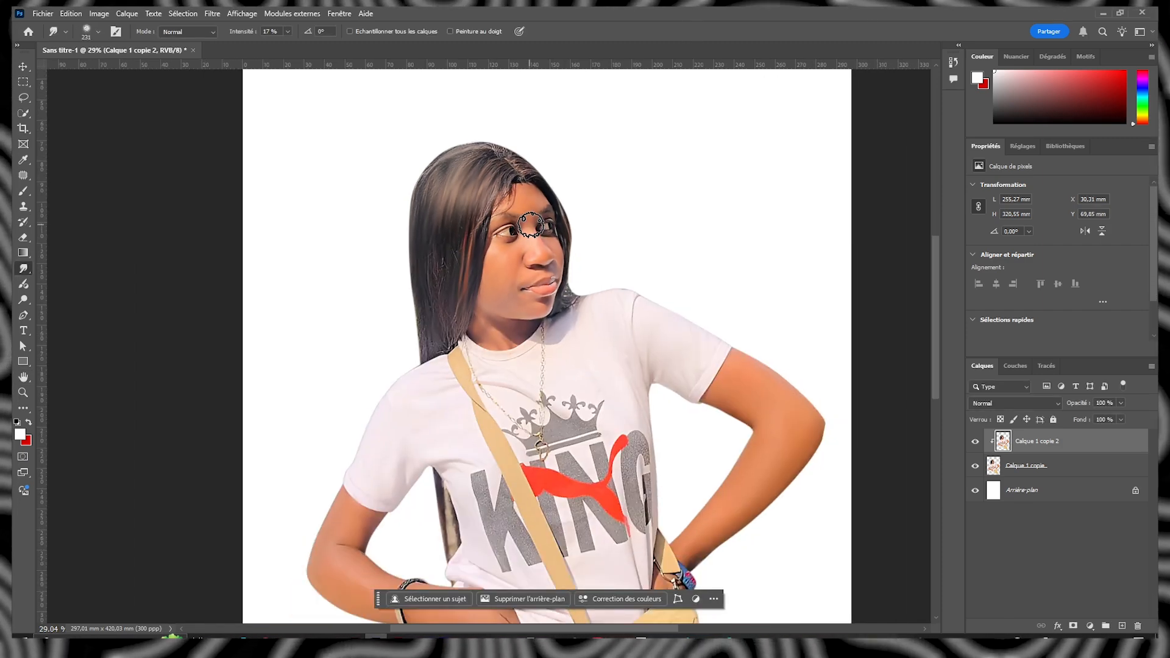
scroll(535, 222, up, 2)
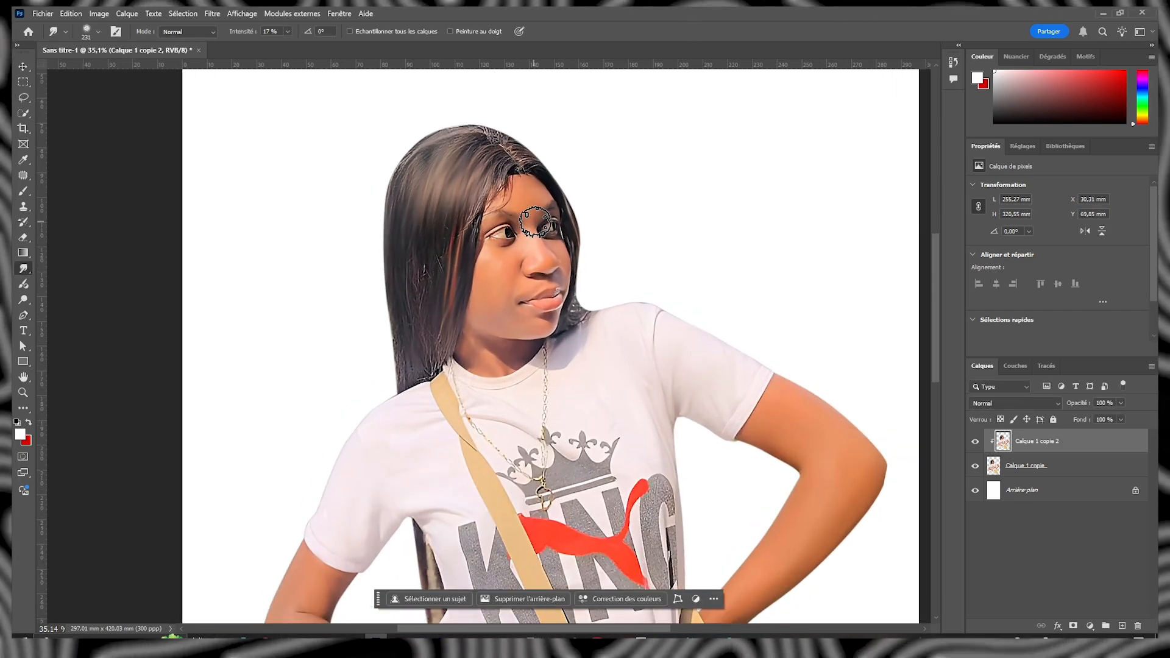
click(212, 13)
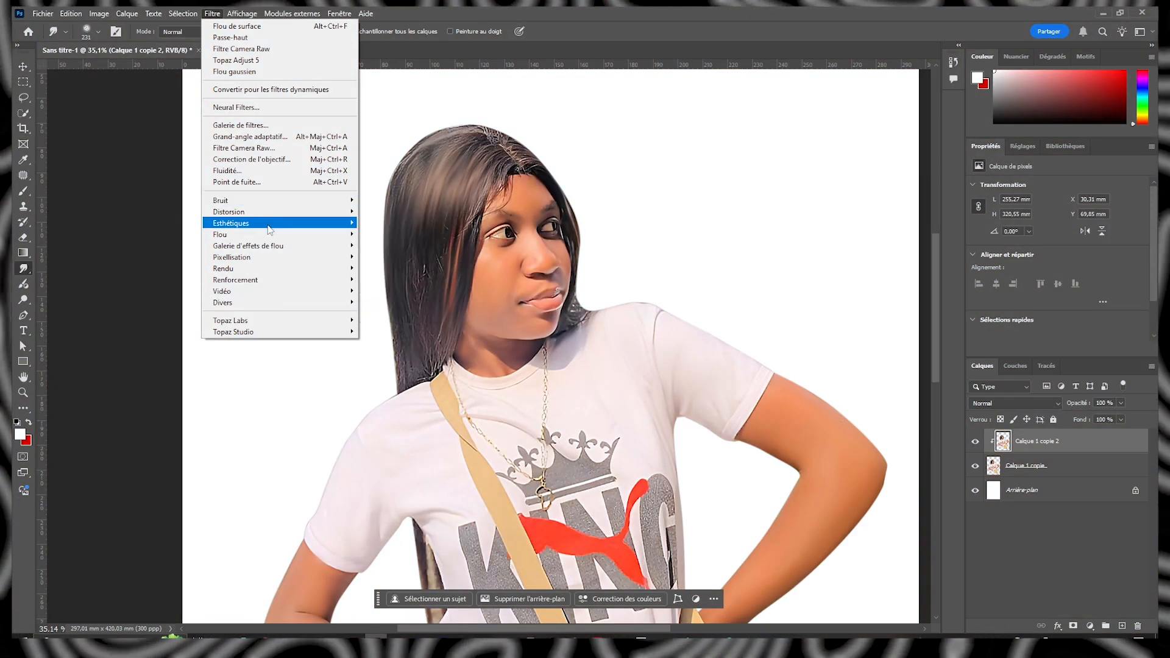
Step: Apply Peinture à l'huile with Netteté 2,0 to Calque 1 copie 2
mouse_move(269, 228)
click(415, 278)
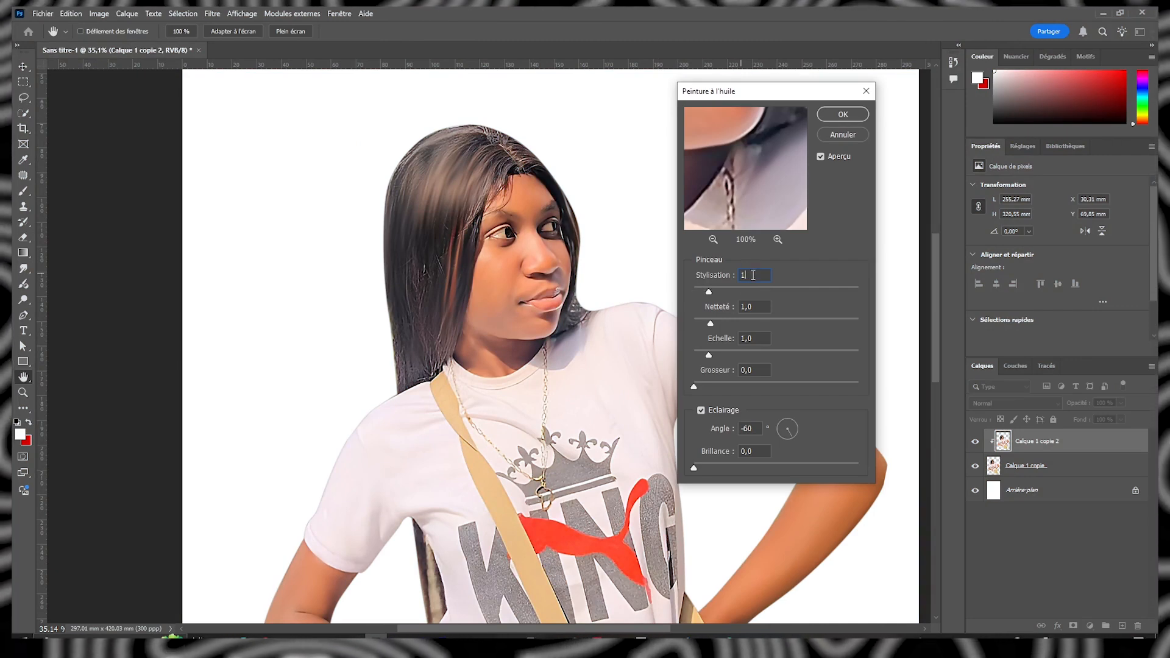
text(2)
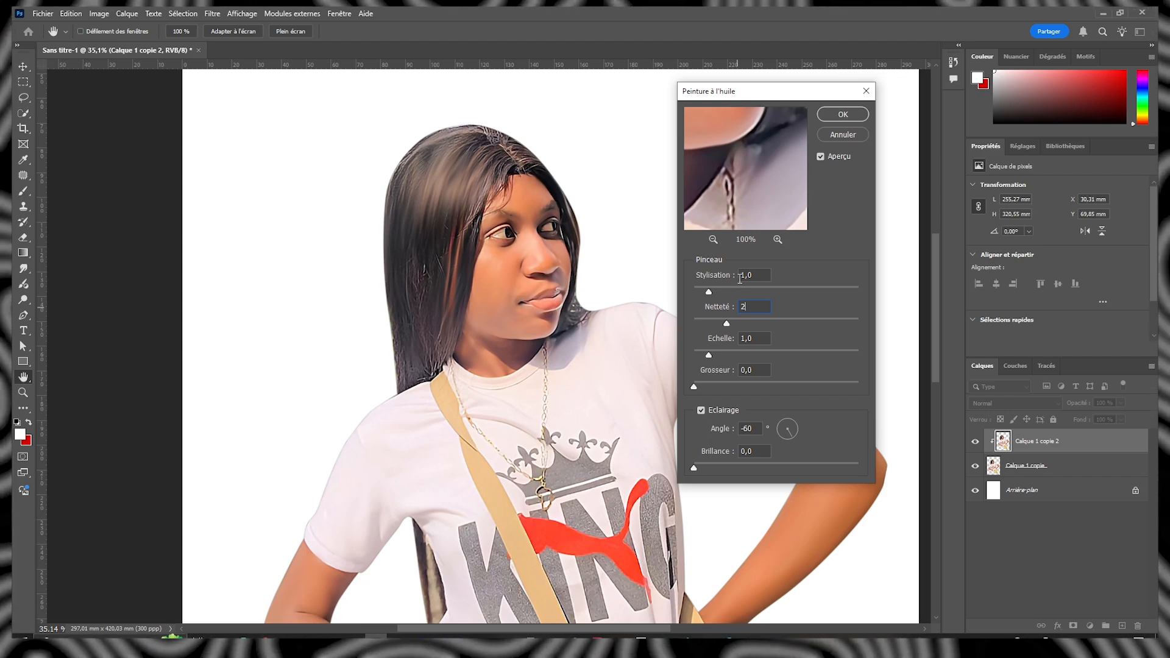
click(844, 114)
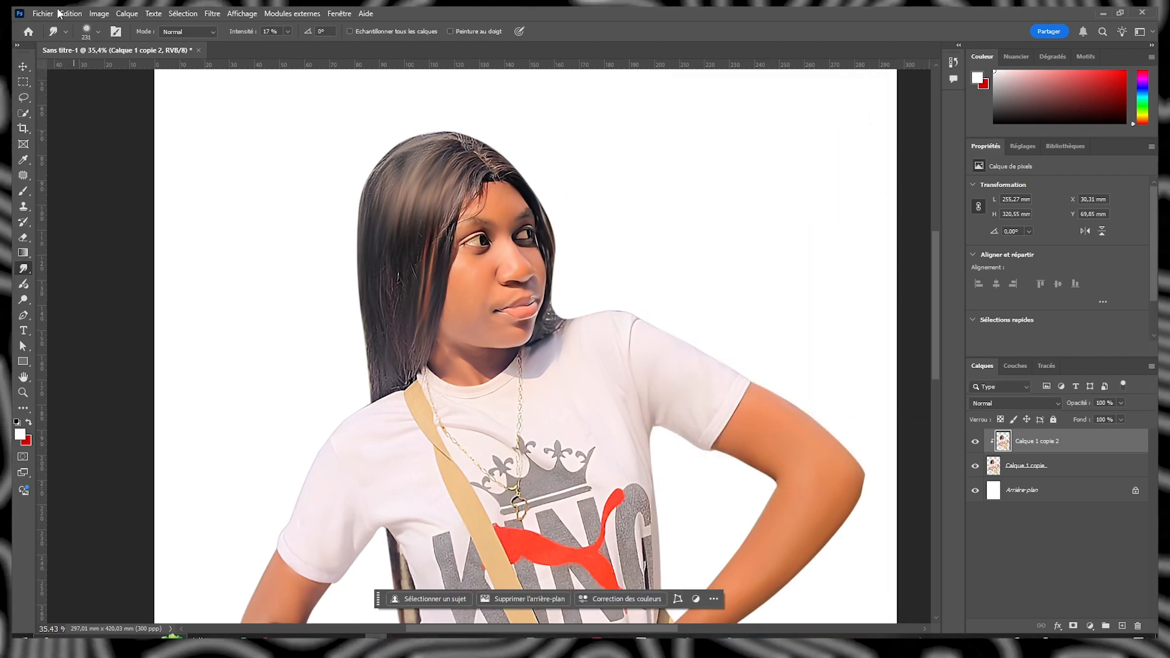
Step: Bring up the Levels adjustment from the Image menu
click(71, 13)
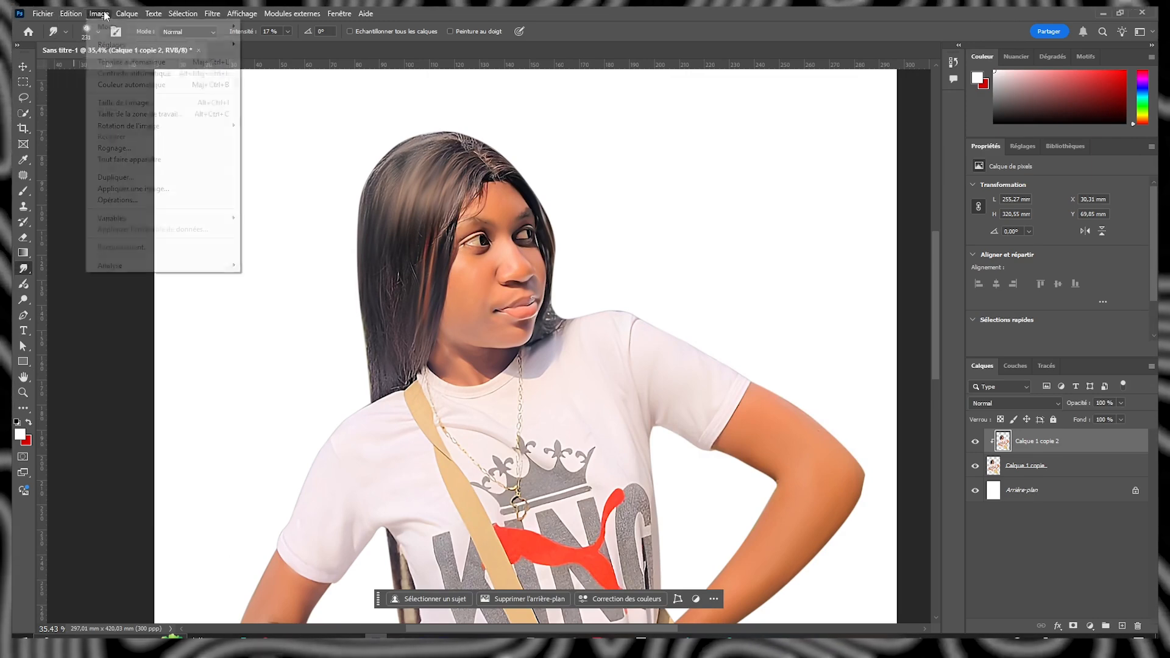
click(100, 14)
mouse_move(120, 45)
click(277, 56)
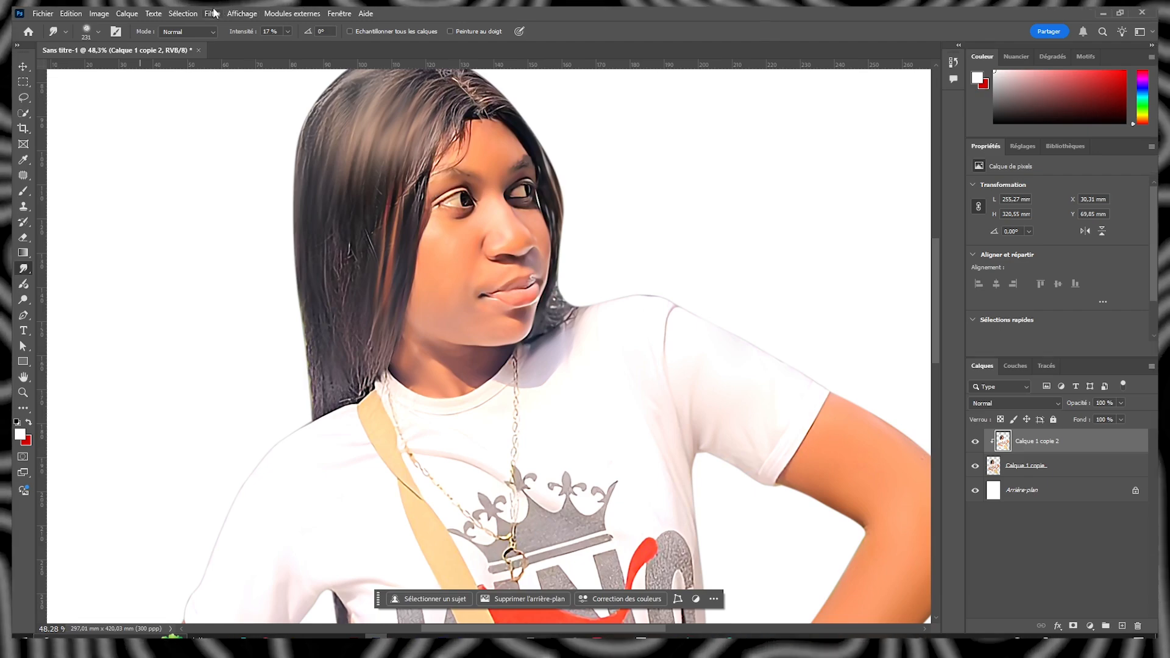
Step: Set Camera Raw noise reduction to 50 on Calque 1 copie 2, adjusting colour noise too
click(212, 14)
click(259, 148)
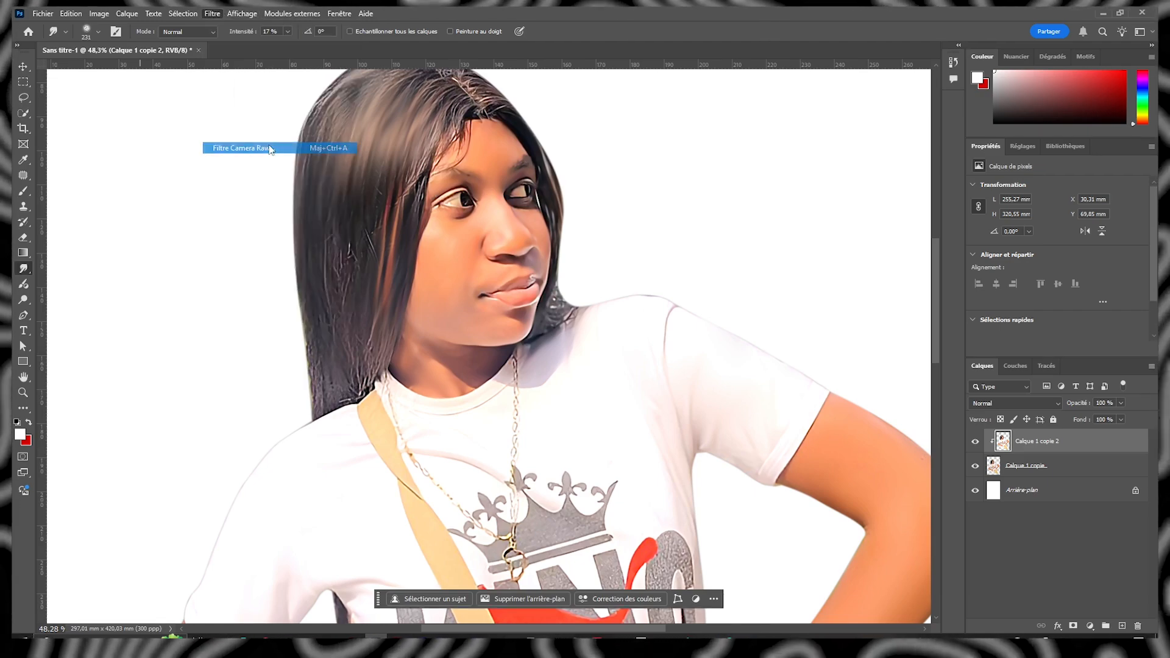
scroll(958, 303, down, 3)
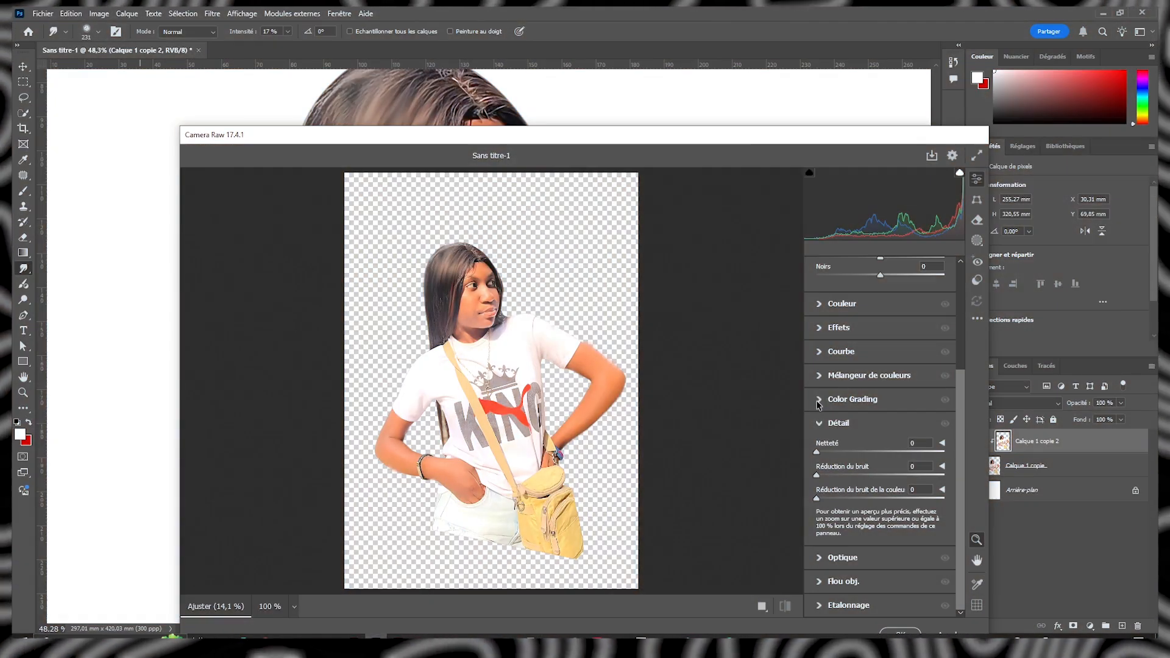
click(818, 399)
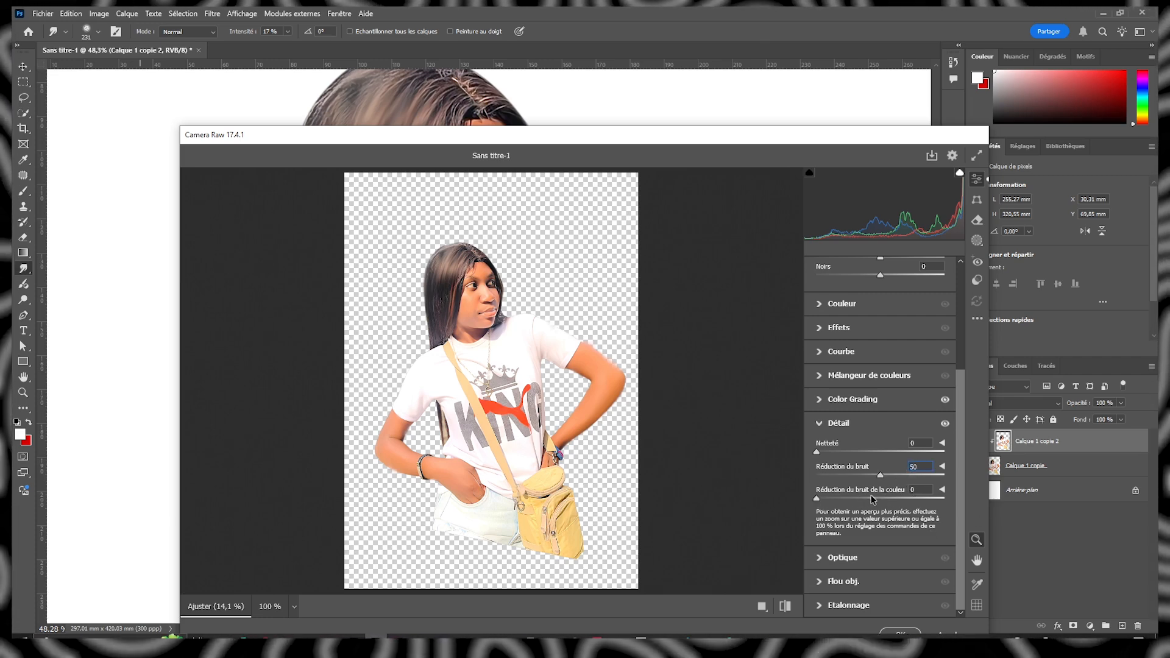
key(Tab)
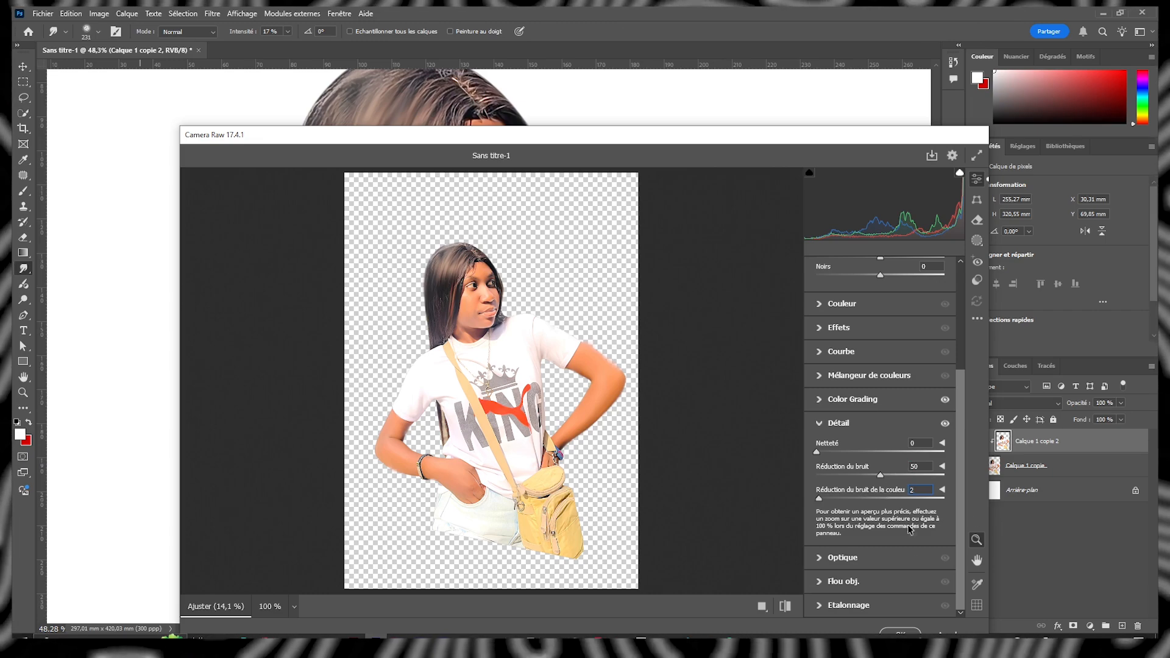
key(Return)
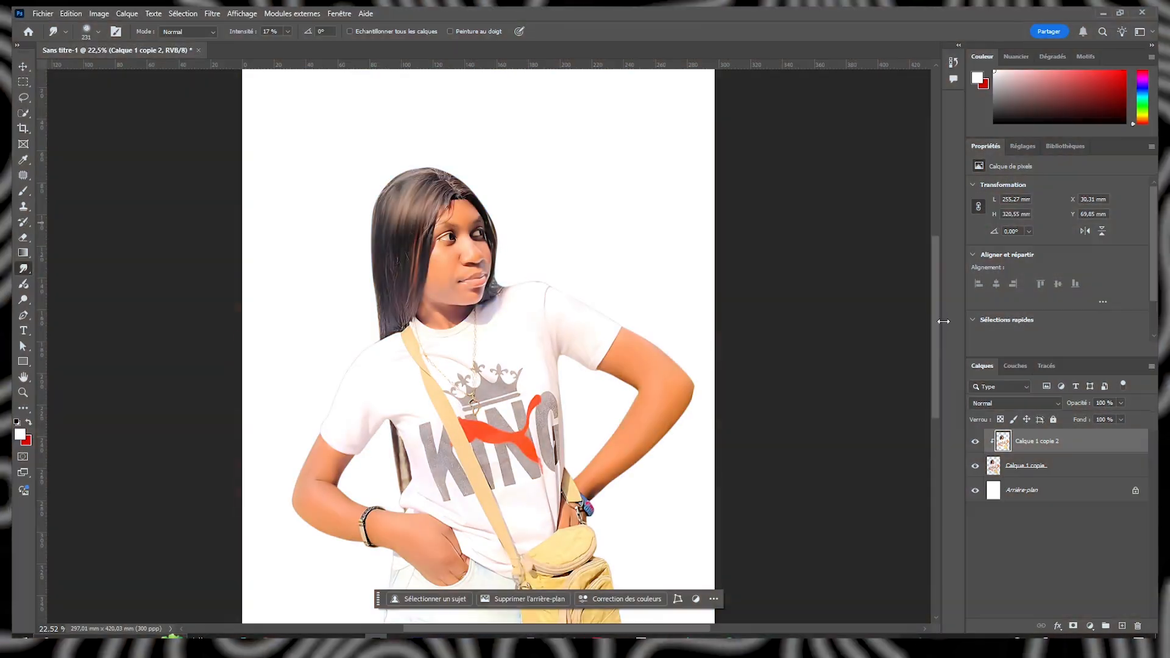
Step: Merge Calque 1 copie 2 and Calque 1 copie into one layer with Ctrl+E
drag(937, 333, 937, 349)
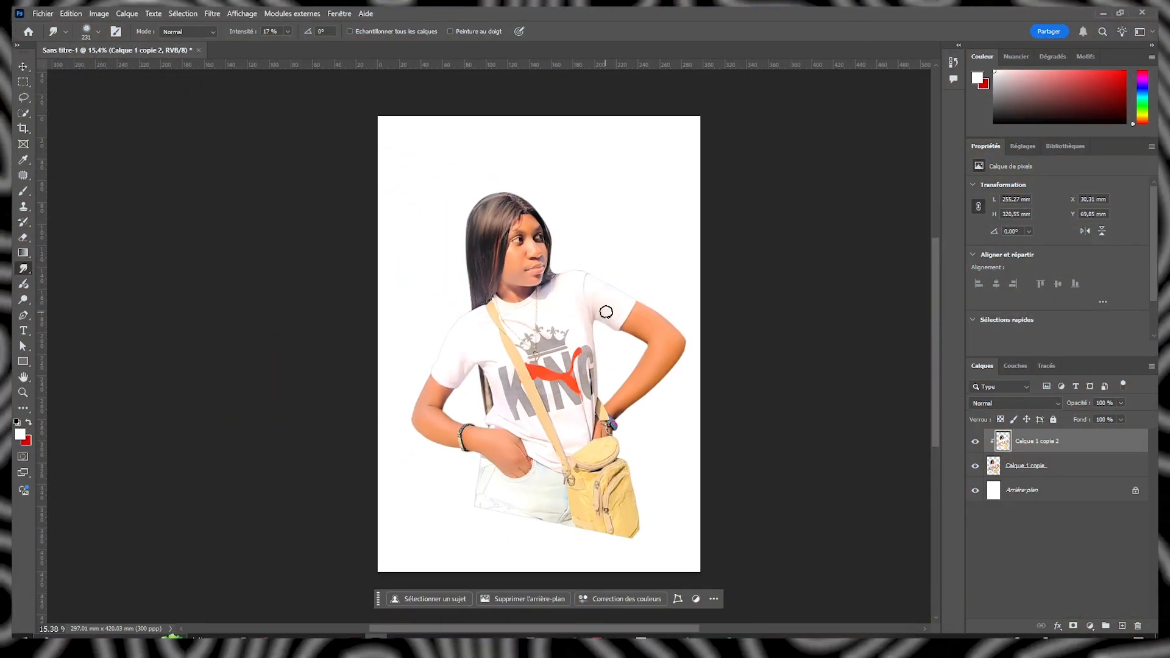
scroll(607, 310, up, 3)
scroll(518, 272, down, 4)
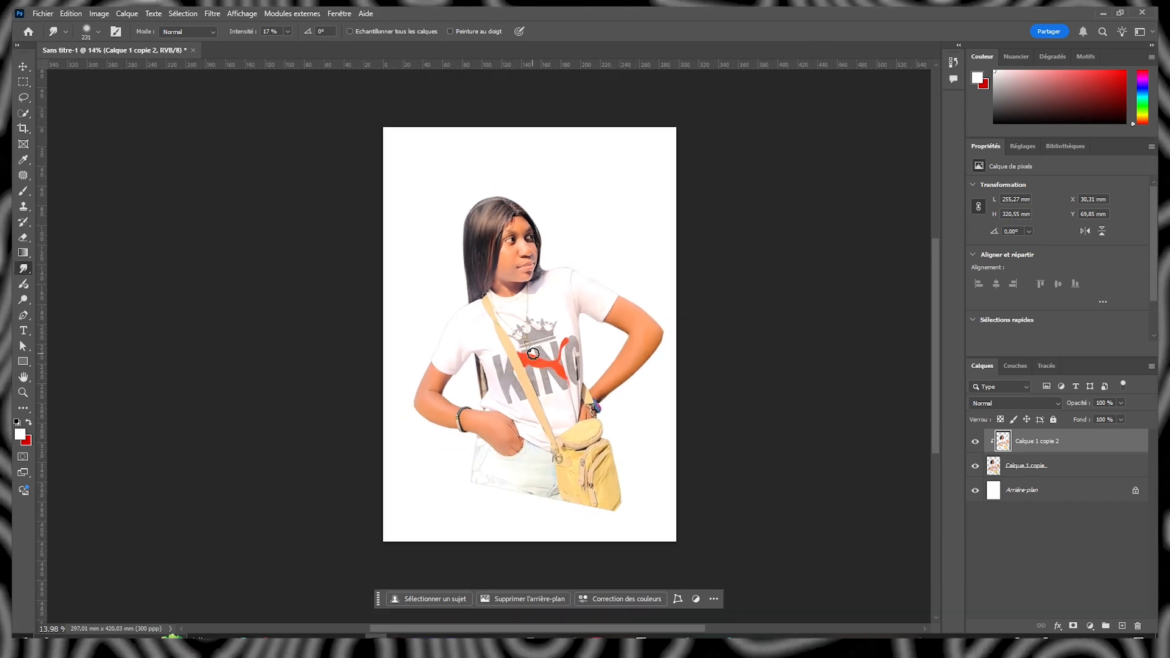
scroll(603, 240, up, 2)
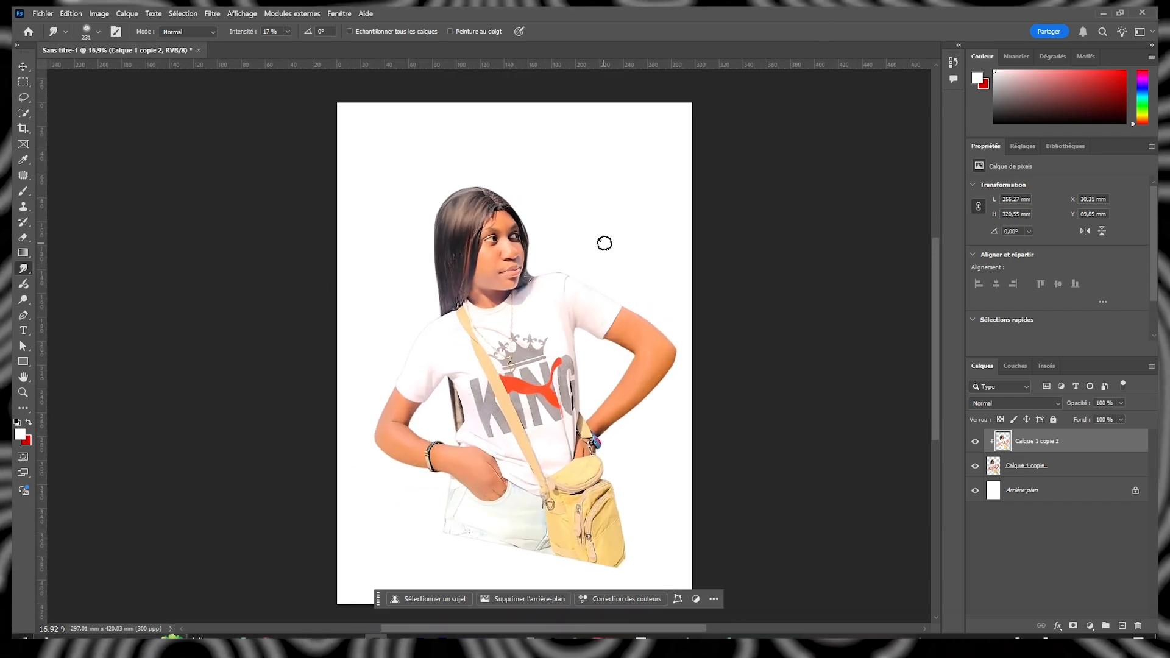
scroll(585, 238, down, 2)
scroll(549, 237, up, 2)
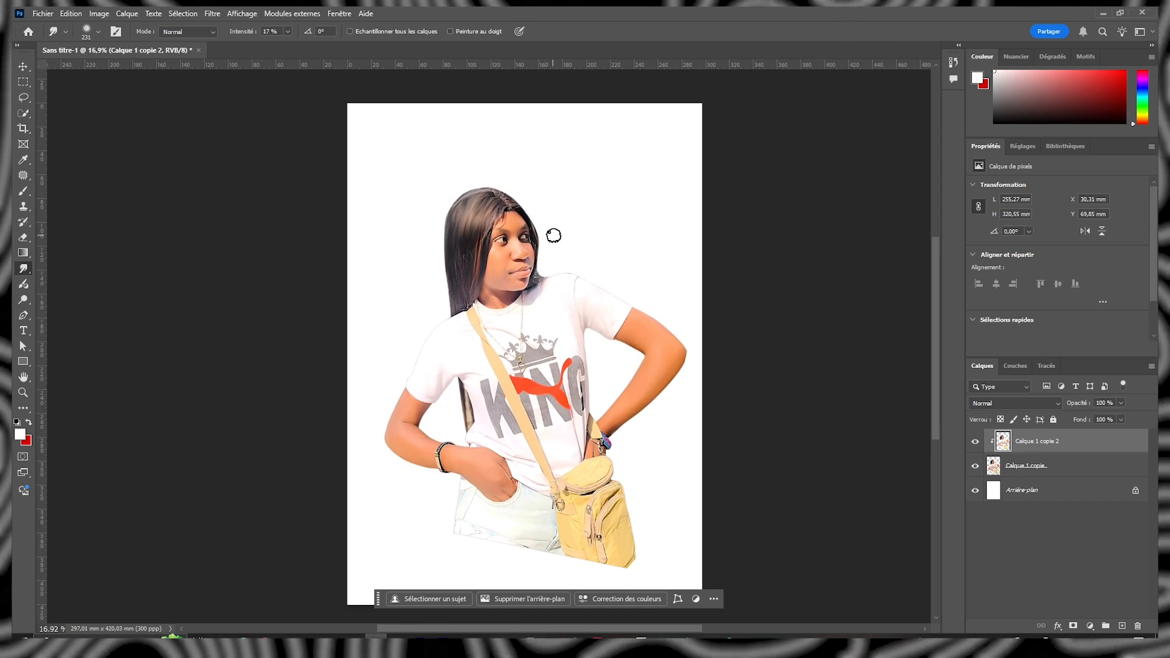
scroll(553, 235, up, 1)
scroll(592, 311, down, 3)
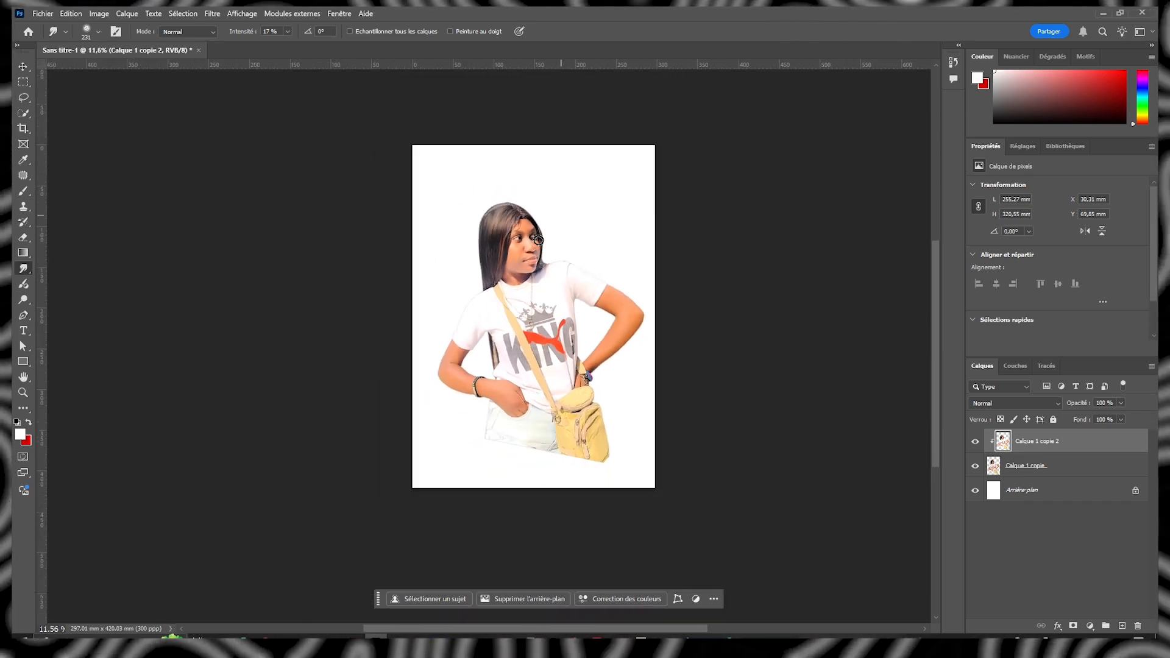
key(ctrl+e)
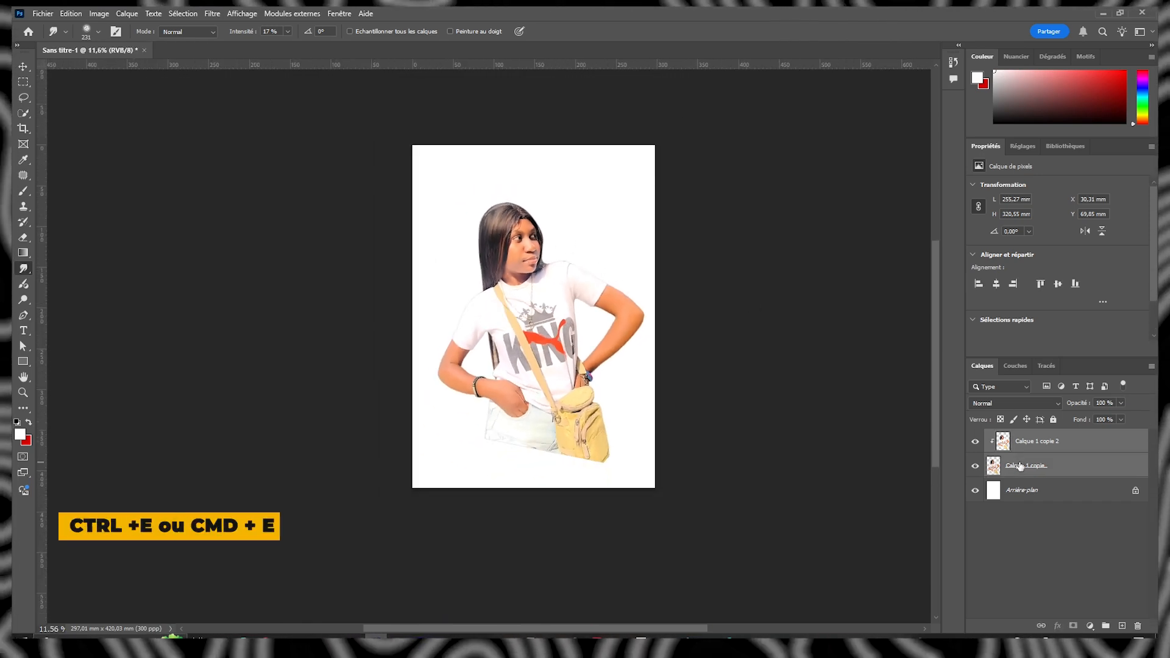
Step: Scale the woman on Calque 1 copie 2 up to about 107% and nudge her slightly left
scroll(646, 267, up, 2)
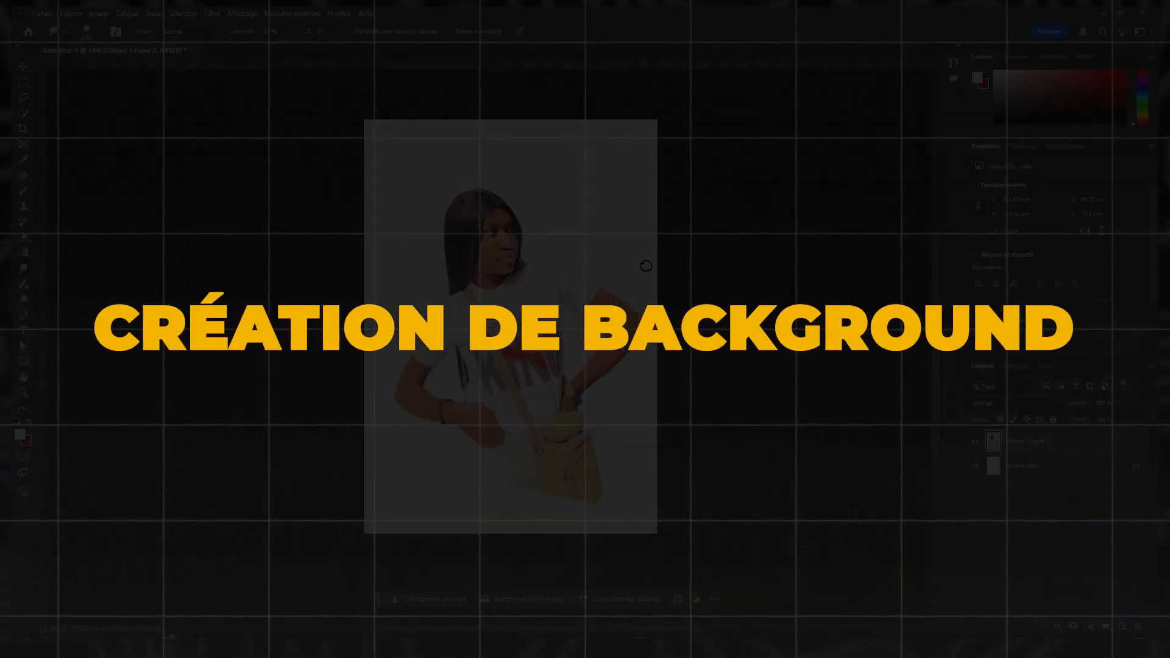
scroll(645, 262, down, 1)
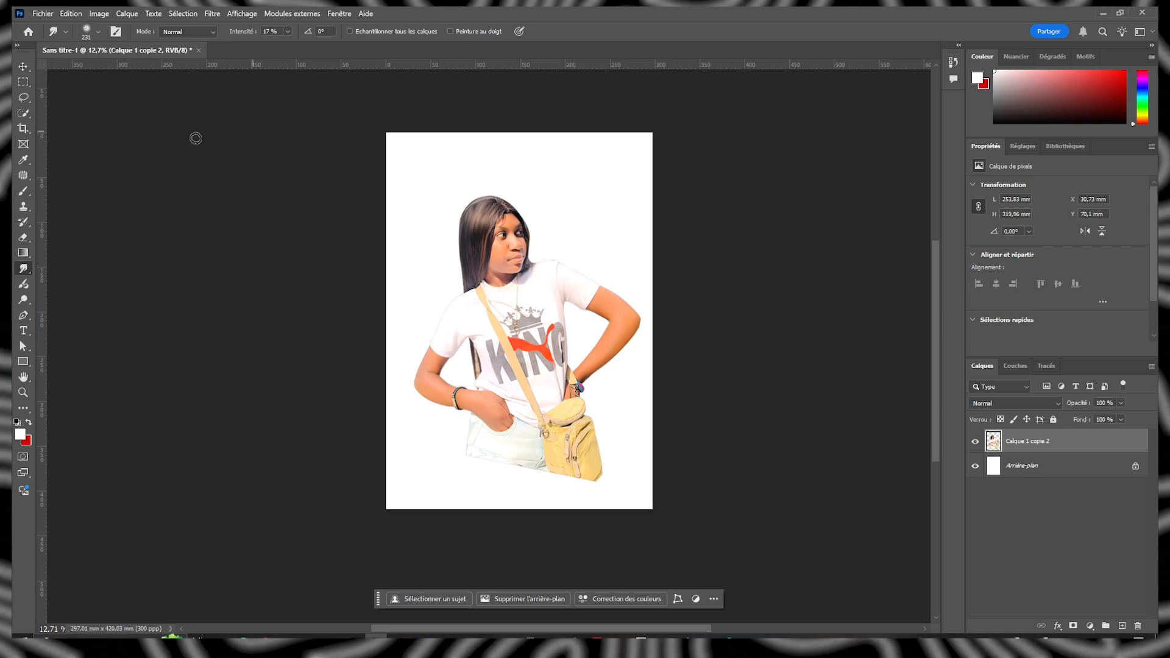
key(ctrl+t)
drag(527, 193, 528, 173)
drag(499, 271, 491, 273)
key(Return)
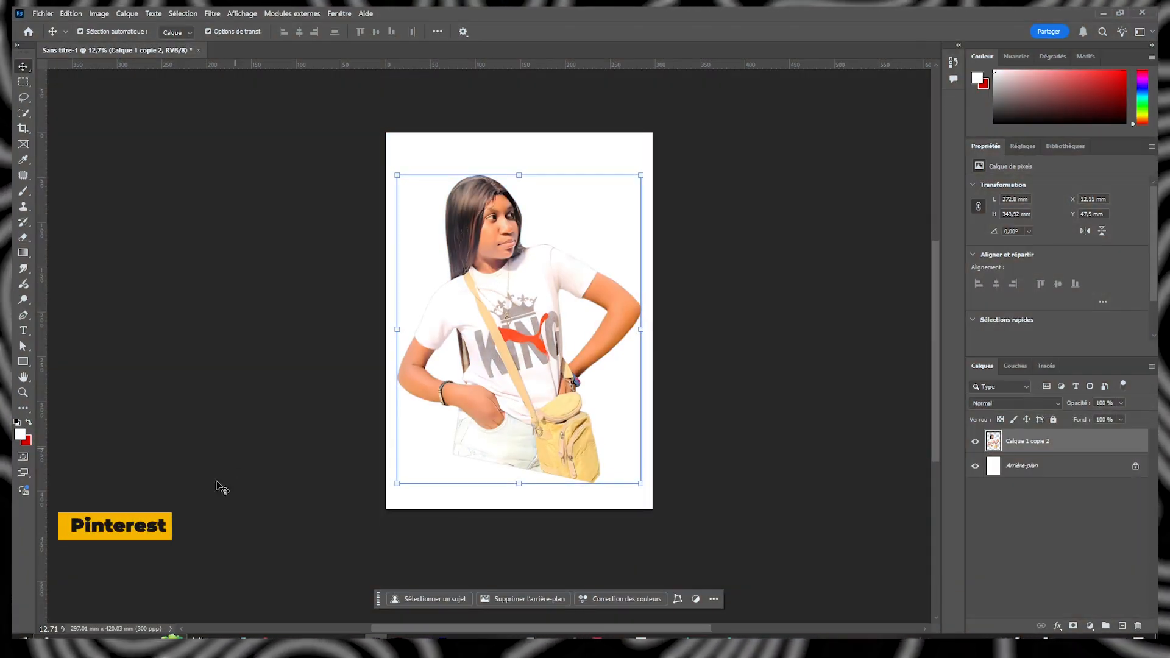
mouse_move(287, 645)
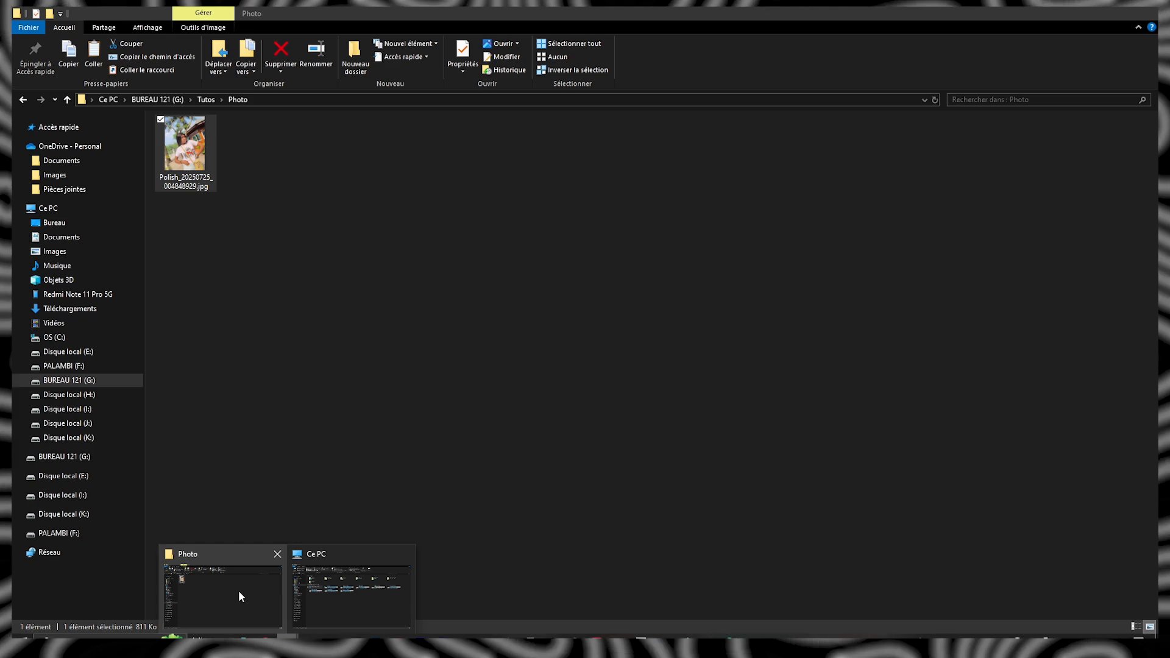
Step: Open the Tutos > Background > Portrait folder and drag AI image creator.jpg onto the poster
click(257, 587)
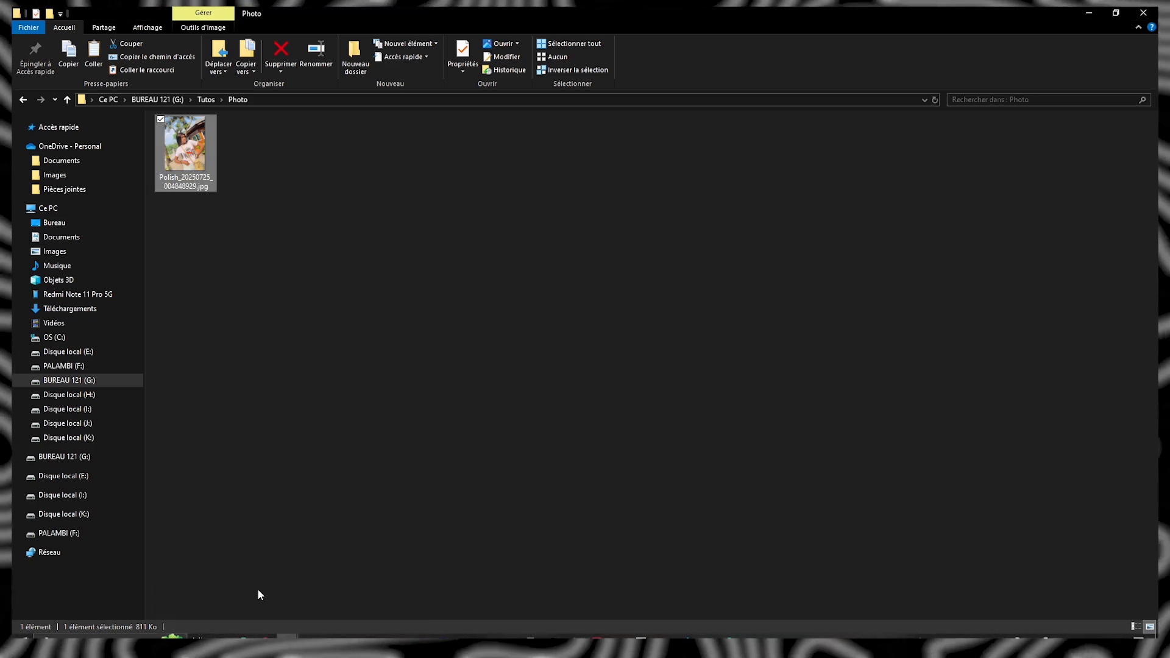
click(68, 99)
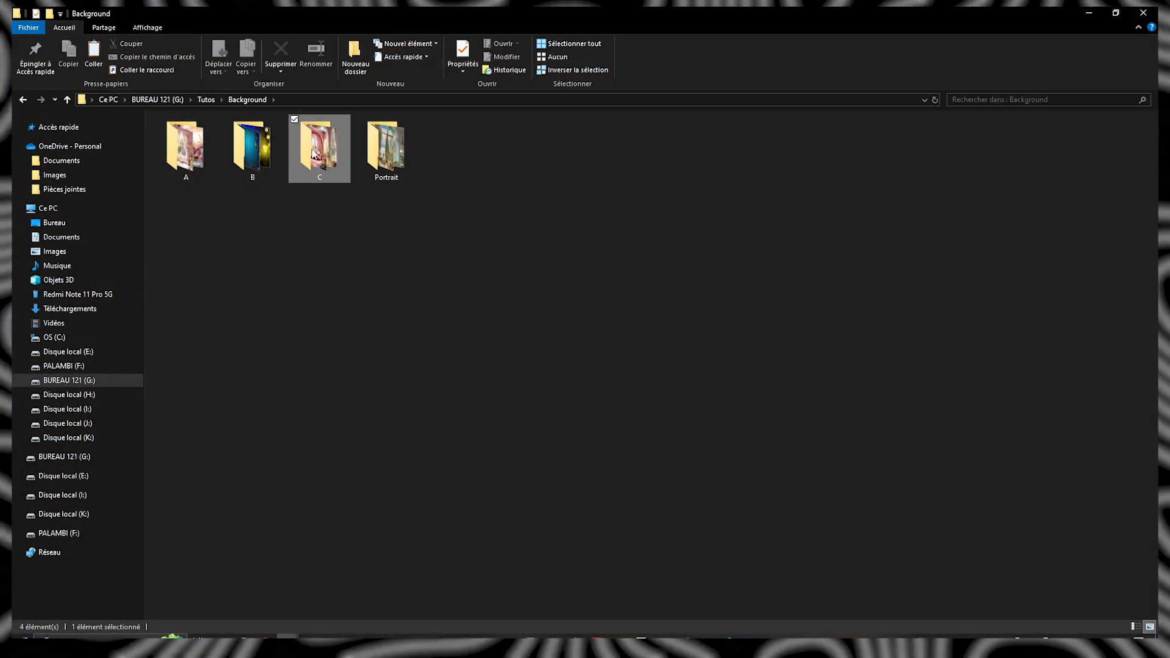
double_click(386, 147)
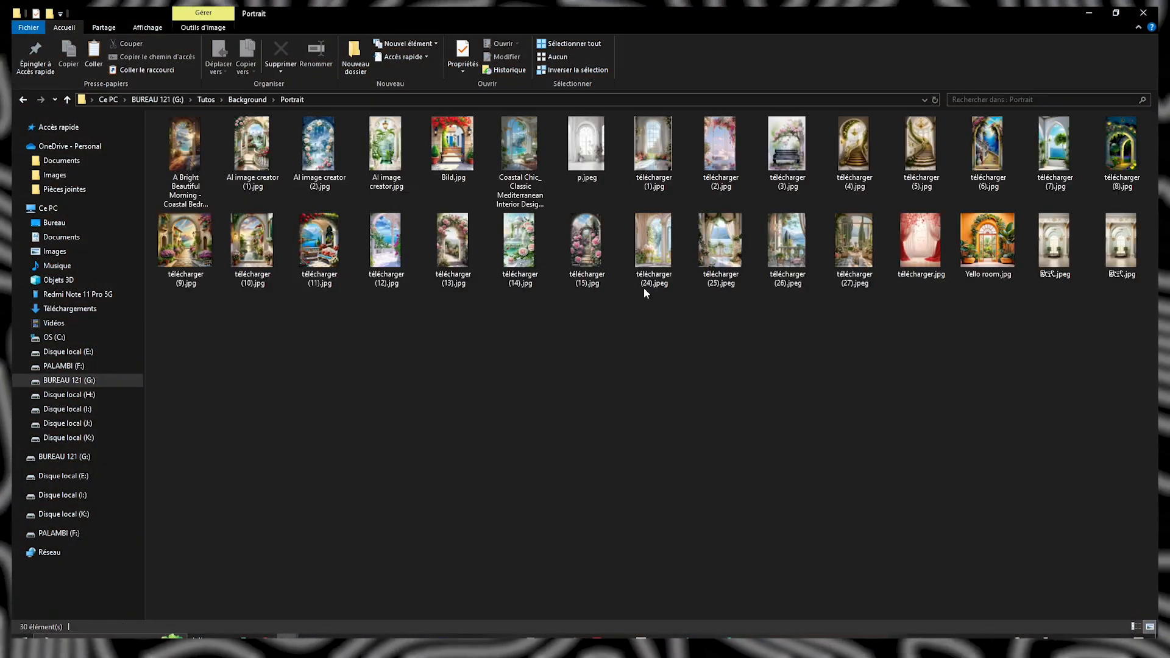
drag(385, 146, 529, 388)
Step: Place AI image creator.jpg, stretch it to the page edges, and move it below the woman
key(Return)
drag(407, 320, 387, 321)
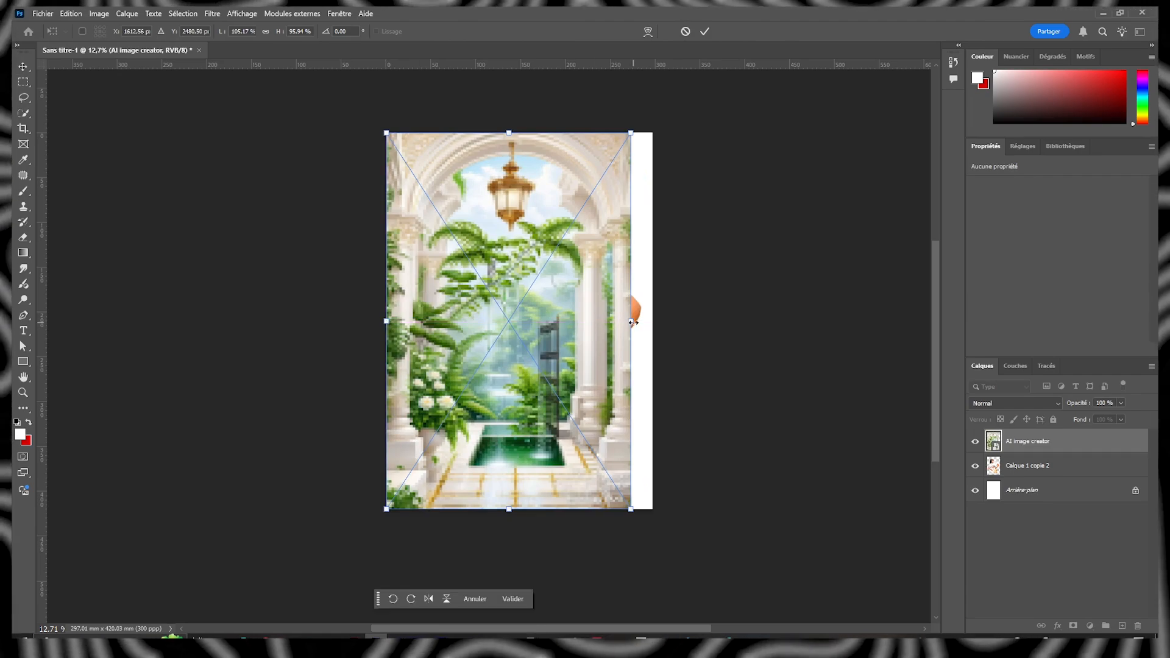
drag(632, 321, 652, 321)
key(Return)
key(ctrl+bracketleft)
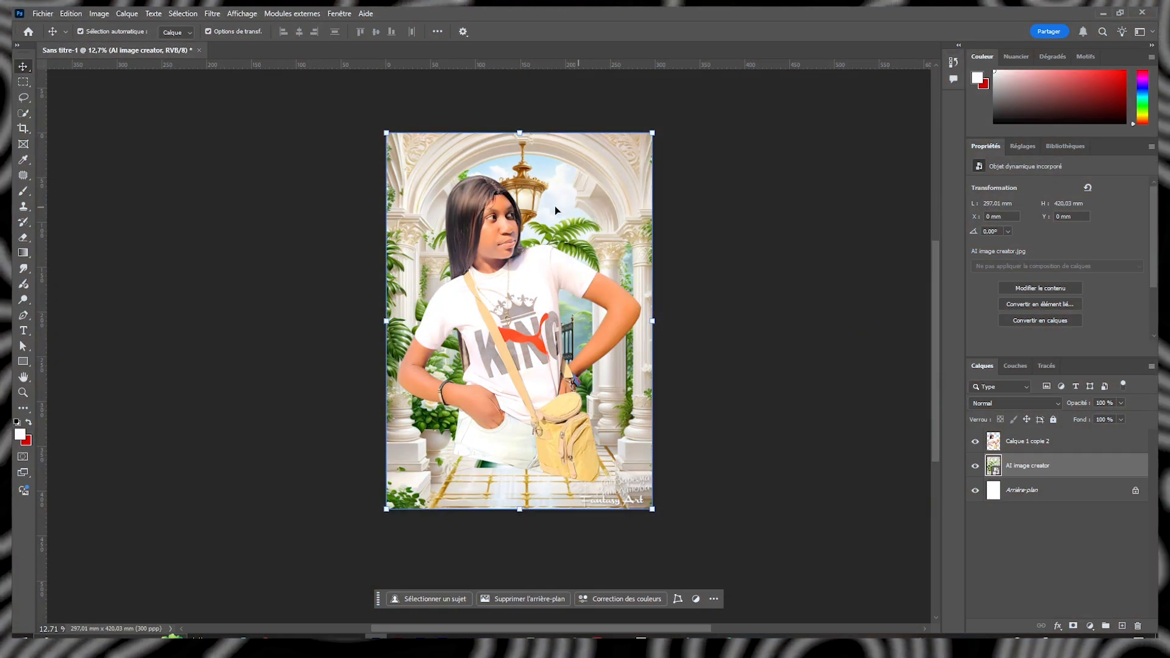
Step: Rasterize the AI image creator layer and smudge away the bottom-right watermark and top-left corner
right_click(1036, 466)
click(1039, 420)
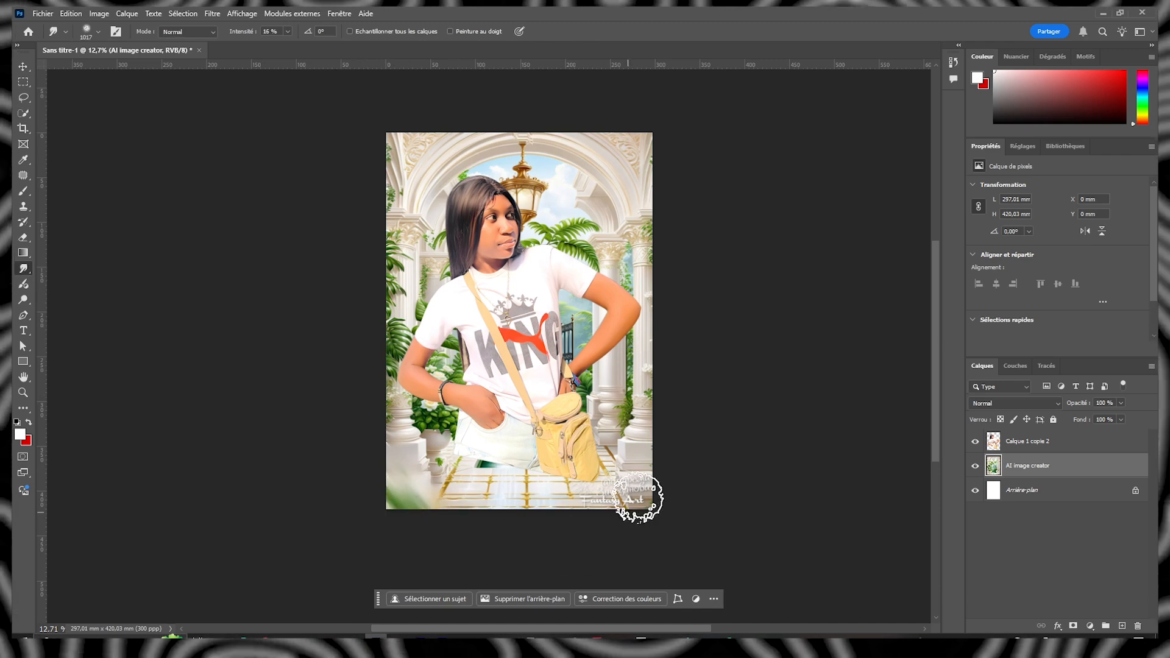
drag(633, 511, 652, 457)
drag(402, 170, 425, 135)
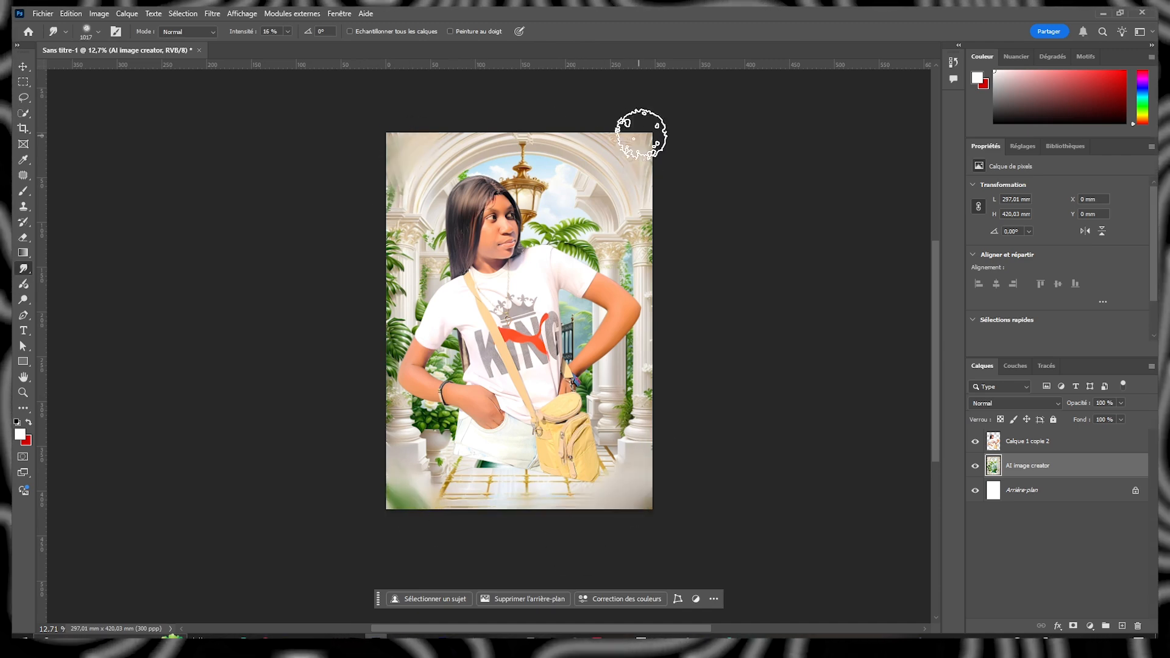
Step: Apply a Flou gaussien blur to the AI image creator garden backdrop
click(212, 13)
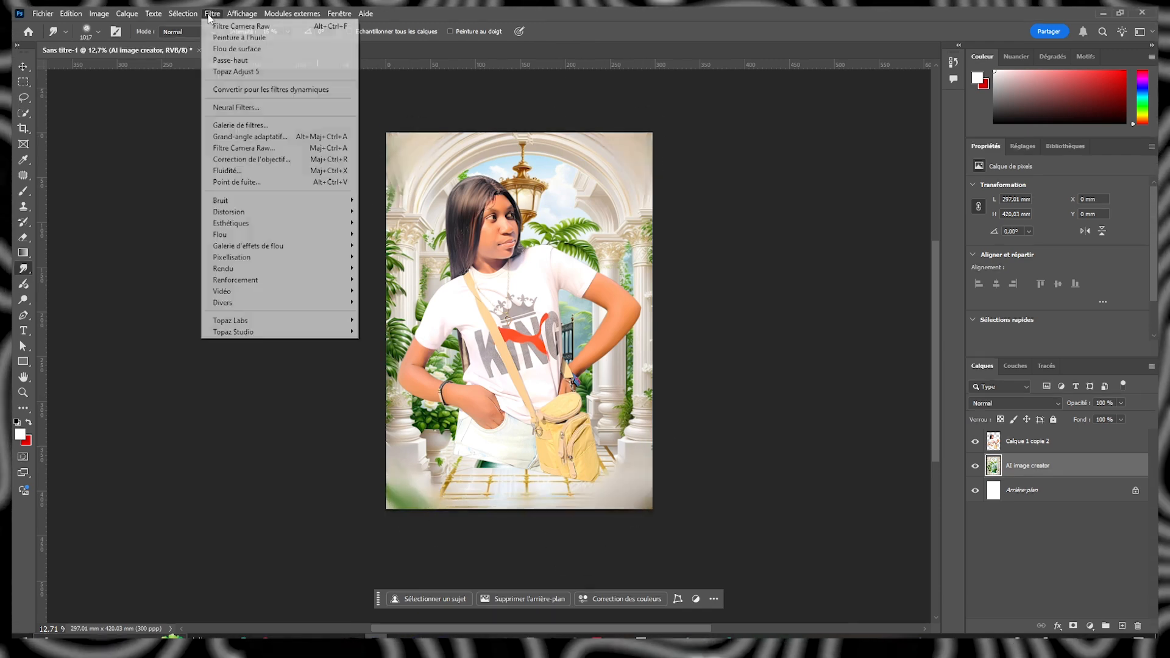
mouse_move(244, 232)
click(378, 281)
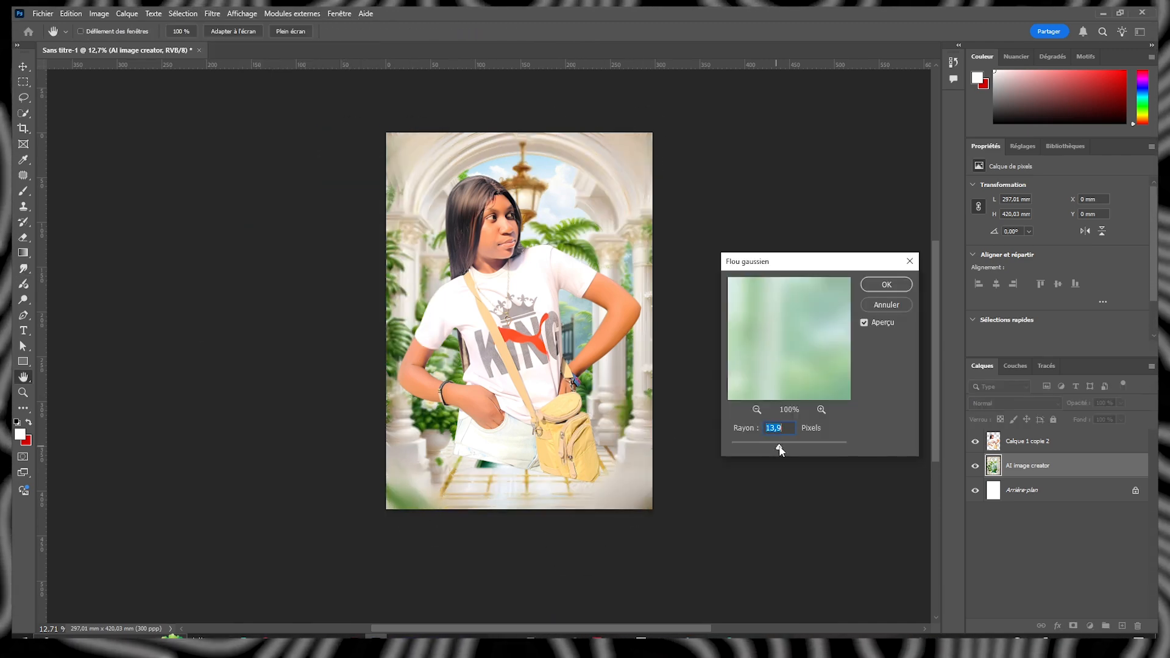
click(887, 286)
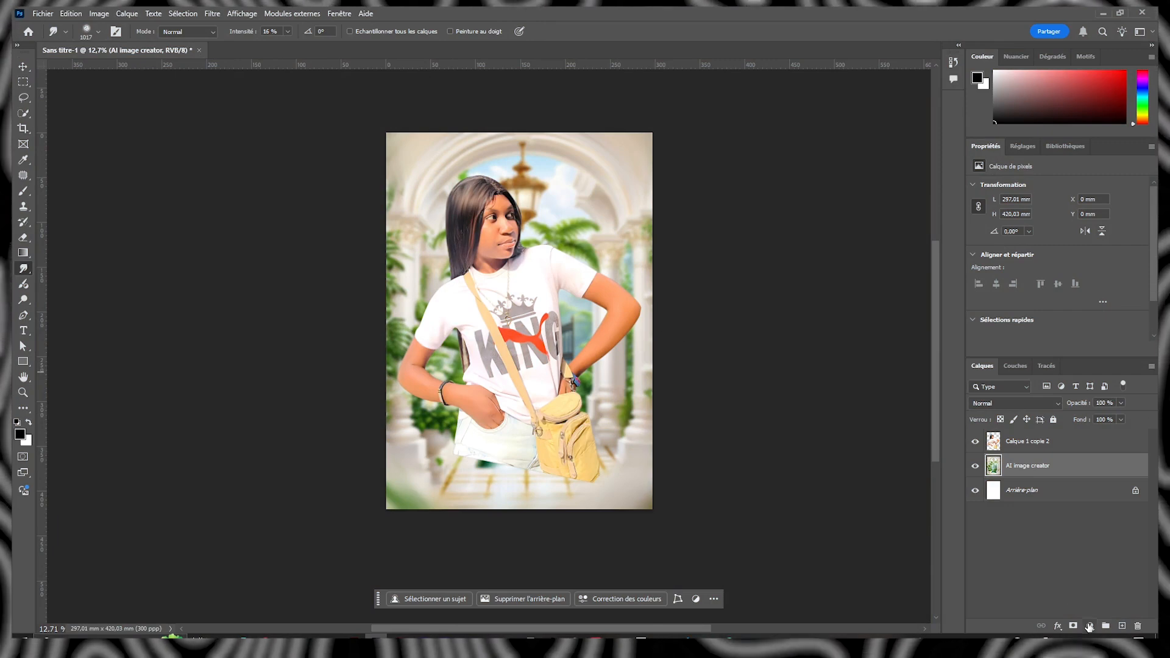
click(1089, 626)
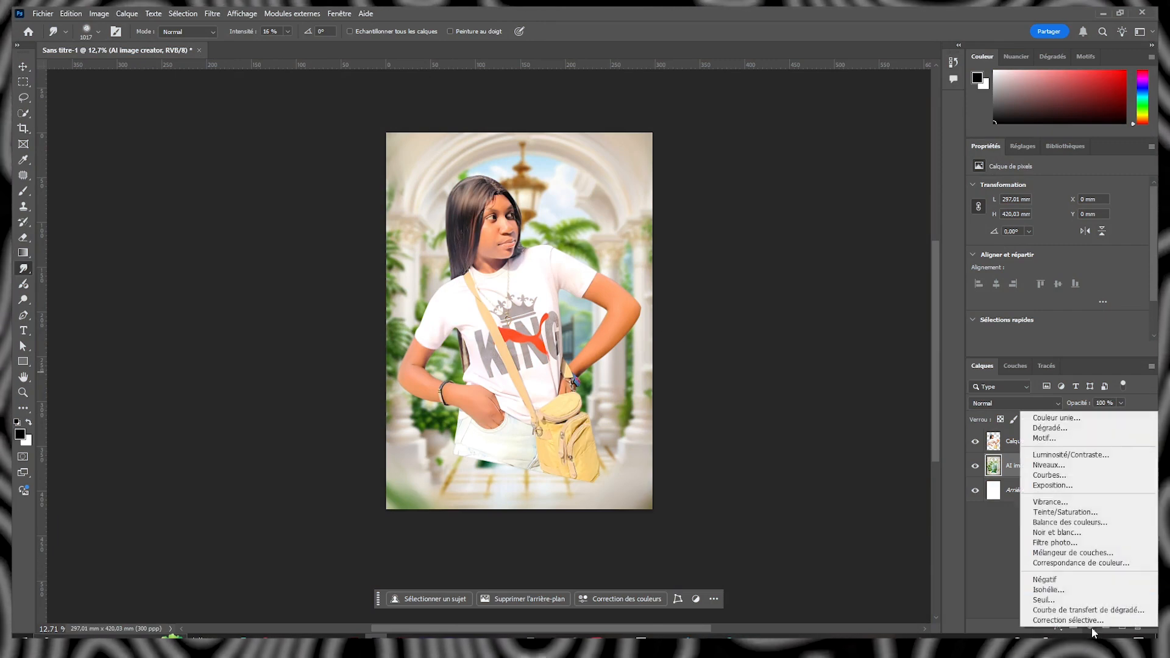
Step: Add a black Couleur unie fill layer and paint its mask to reveal the centre around the woman
click(1068, 421)
click(839, 161)
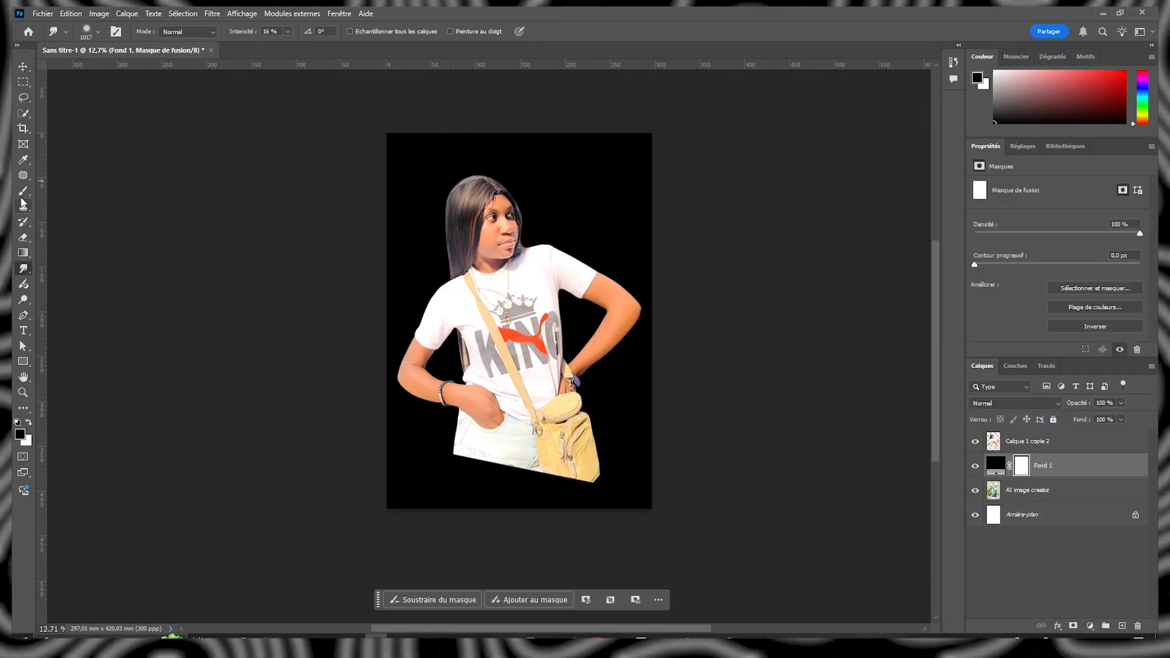
mouse_move(504, 290)
alt+mouse_down()
mouse_move(600, 287)
mouse_move(560, 284)
mouse_move(509, 306)
alt+mouse_up()
click(518, 286)
scroll(523, 306, down, 1)
click(522, 305)
Step: Lighten the AI image creator layer with the lighter Courbes preset
key(alt+bracketleft)
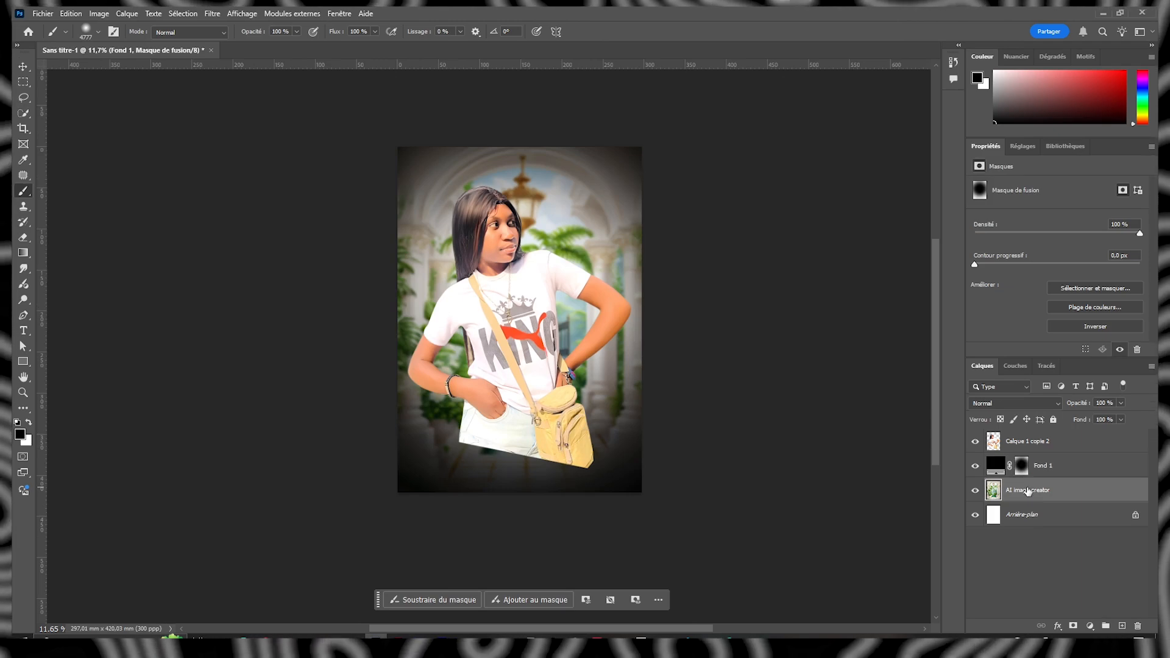
click(99, 11)
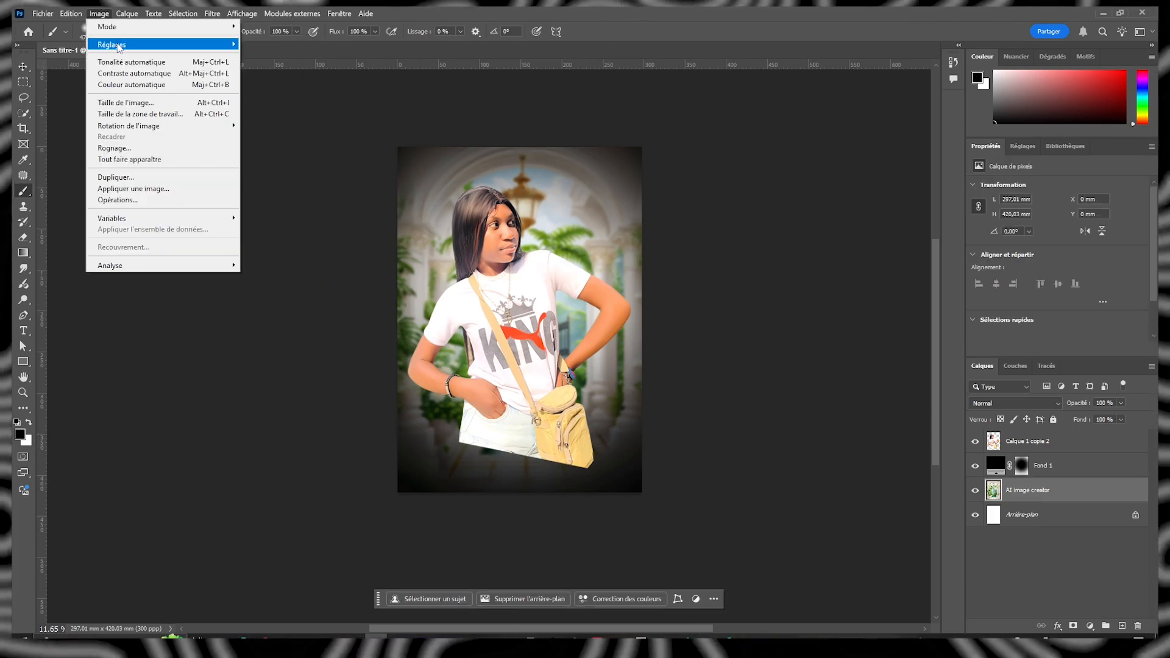
mouse_move(101, 45)
click(264, 71)
click(864, 225)
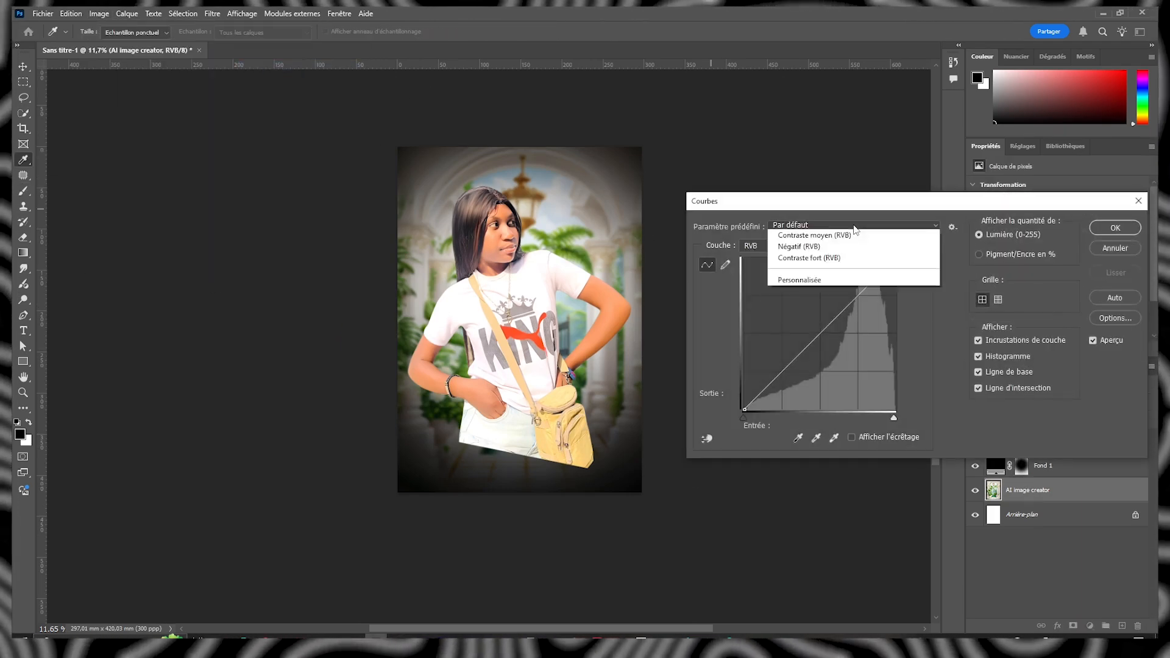
click(817, 307)
click(1114, 228)
click(212, 13)
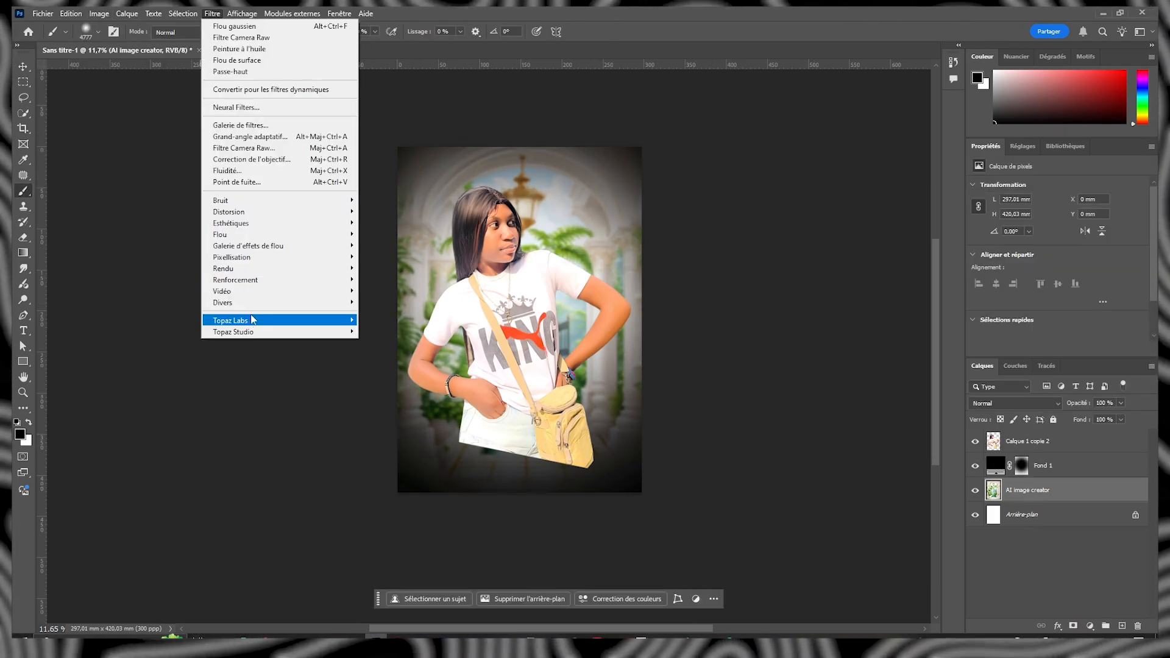
Step: Apply Camera Raw to the garden backdrop with Noirs -19 and noise reduction 50
click(254, 150)
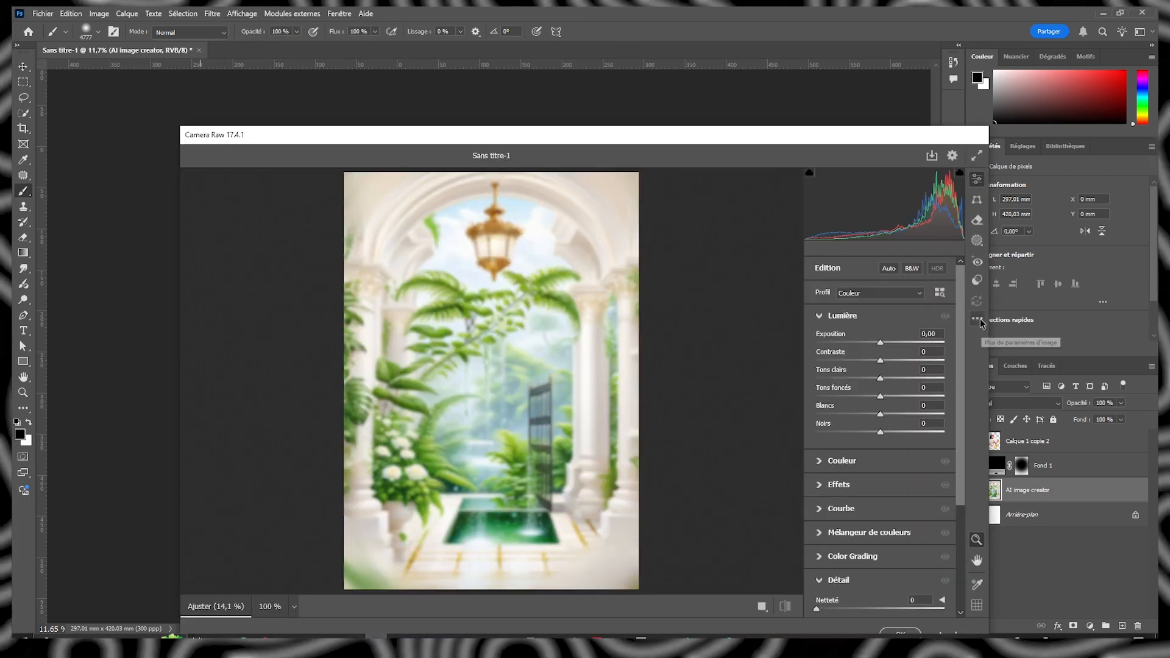
scroll(946, 448, down, 5)
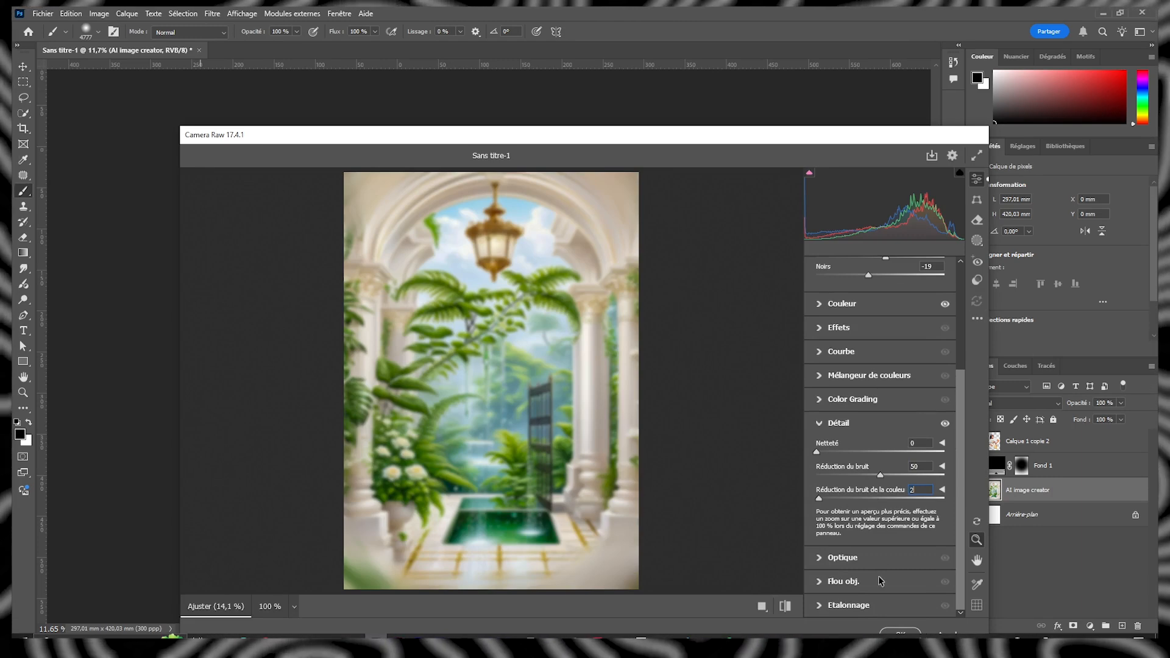
key(Return)
Step: Select the woman layer Calque 1 copie 2 with the Move tool
click(21, 67)
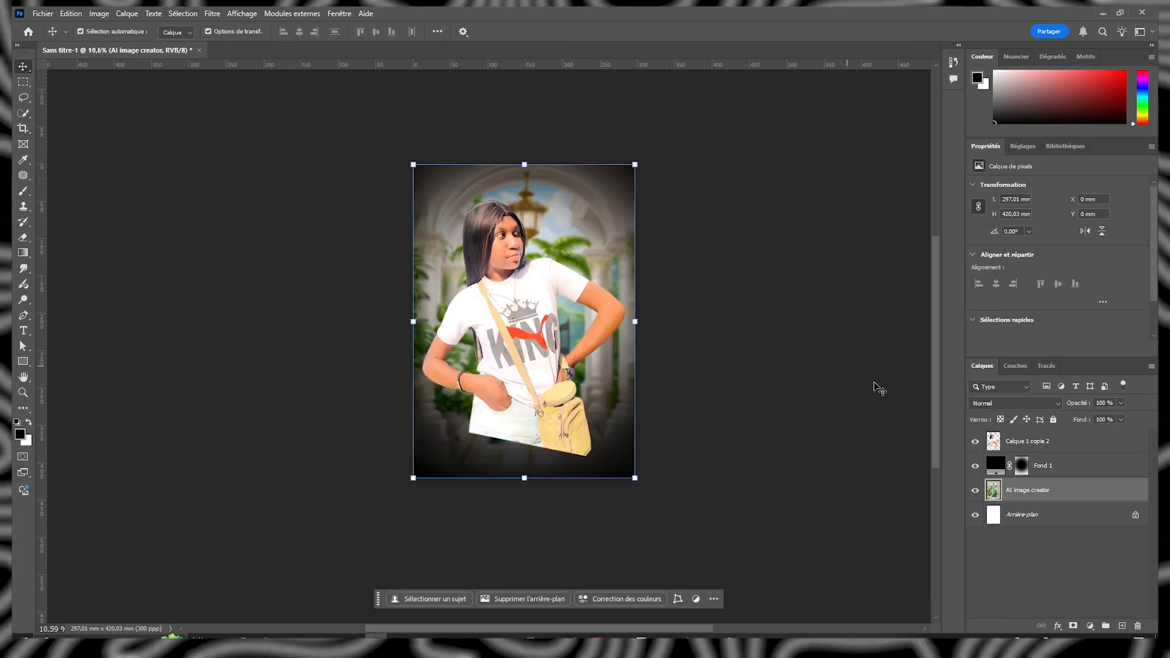
click(429, 434)
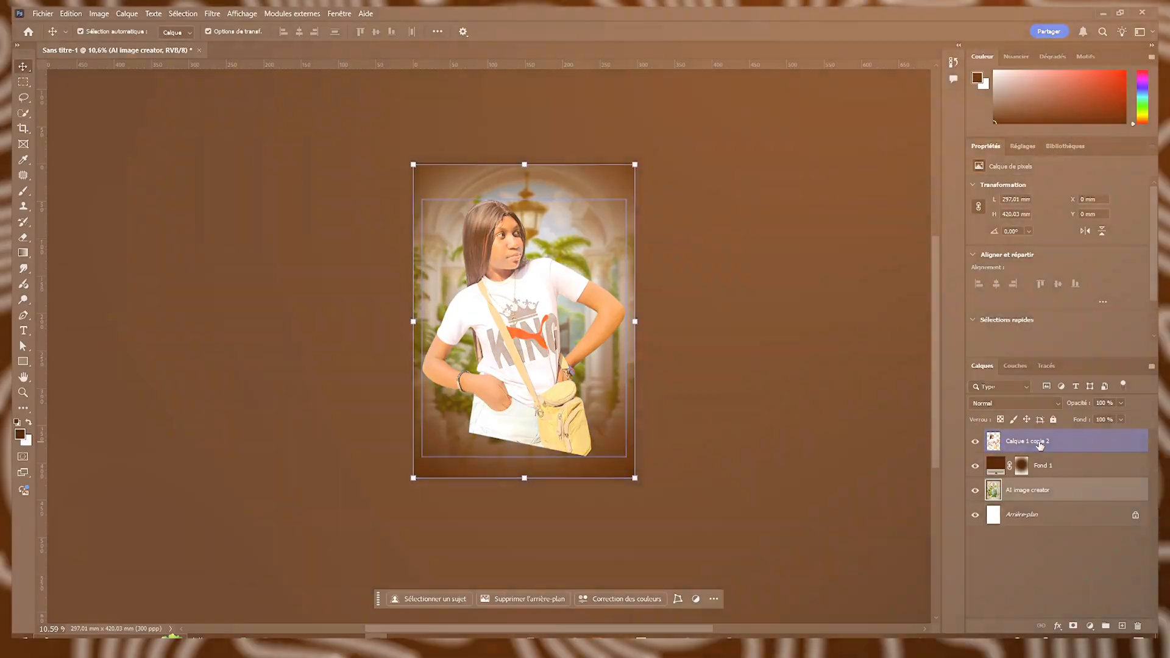
click(1039, 444)
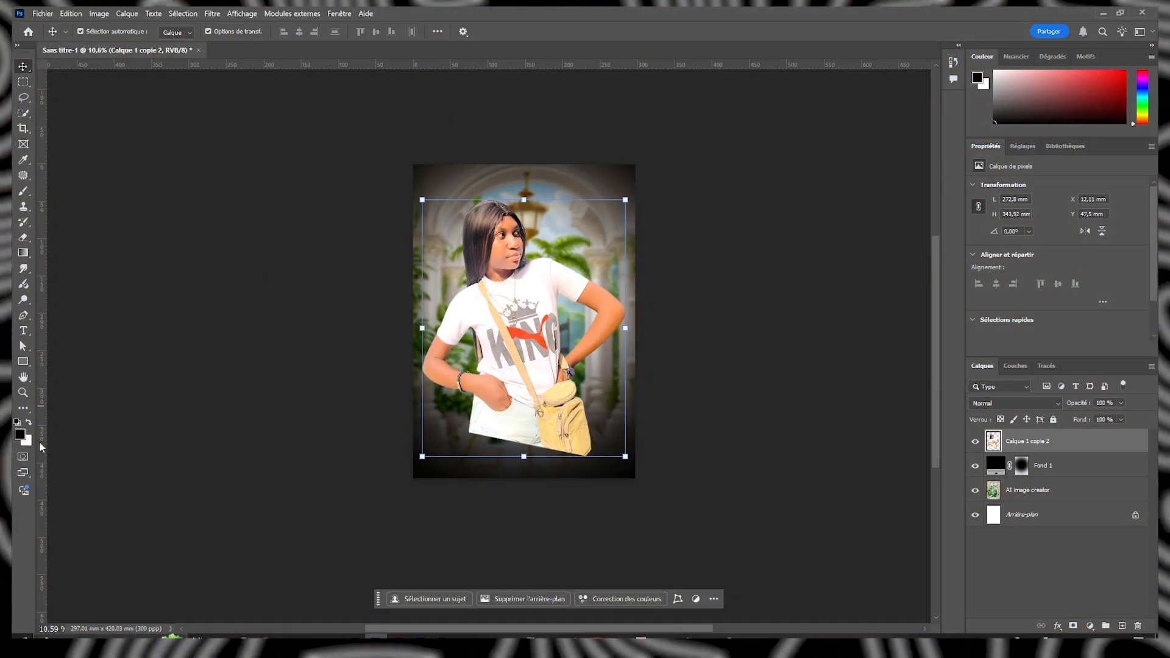
click(1089, 626)
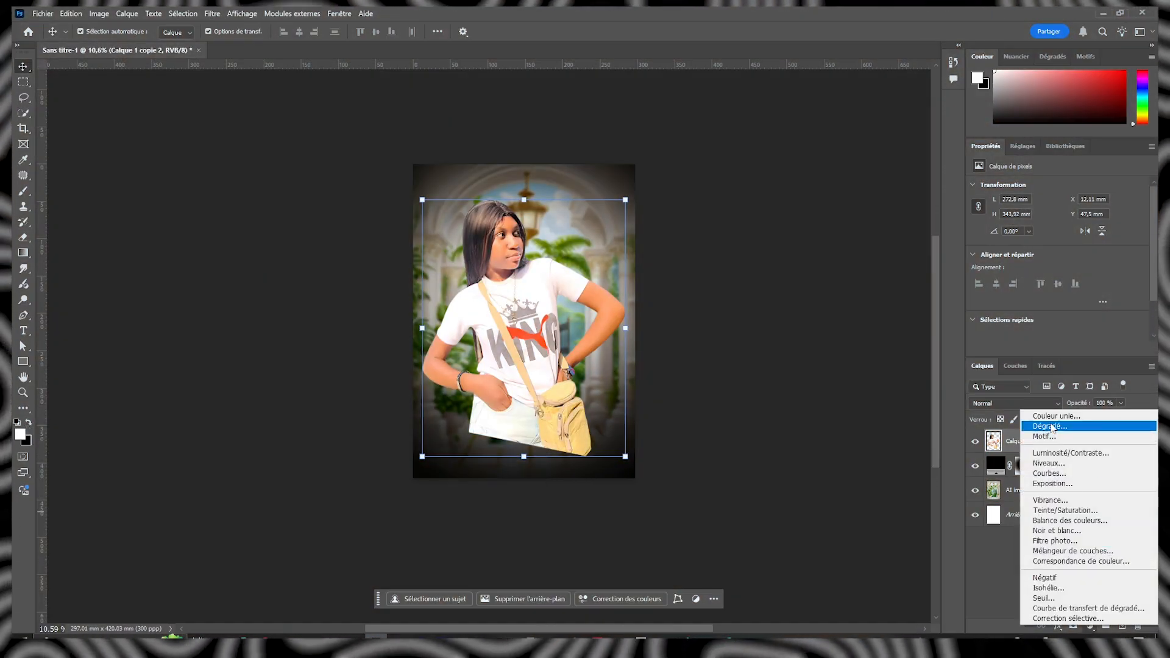
Step: Add a white Dégradé fill layer and brush its mask clear over the woman
click(1050, 426)
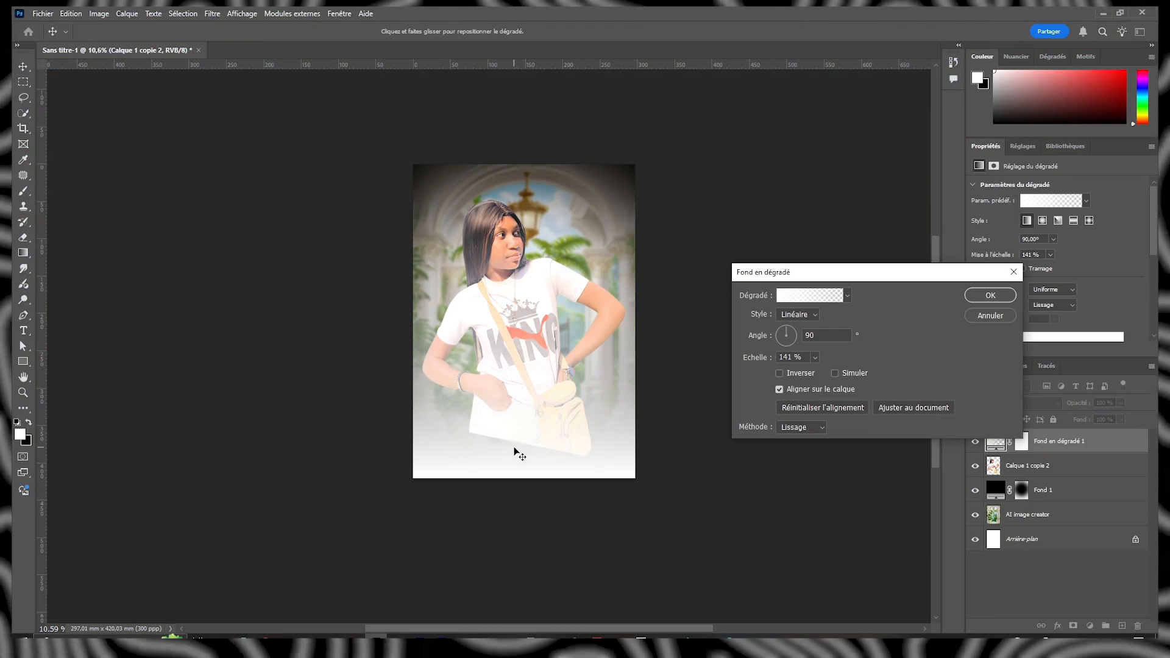
key(Return)
key(b)
mouse_move(470, 263)
mouse_down()
mouse_move(552, 304)
mouse_move(507, 354)
mouse_move(489, 265)
mouse_move(549, 295)
mouse_up()
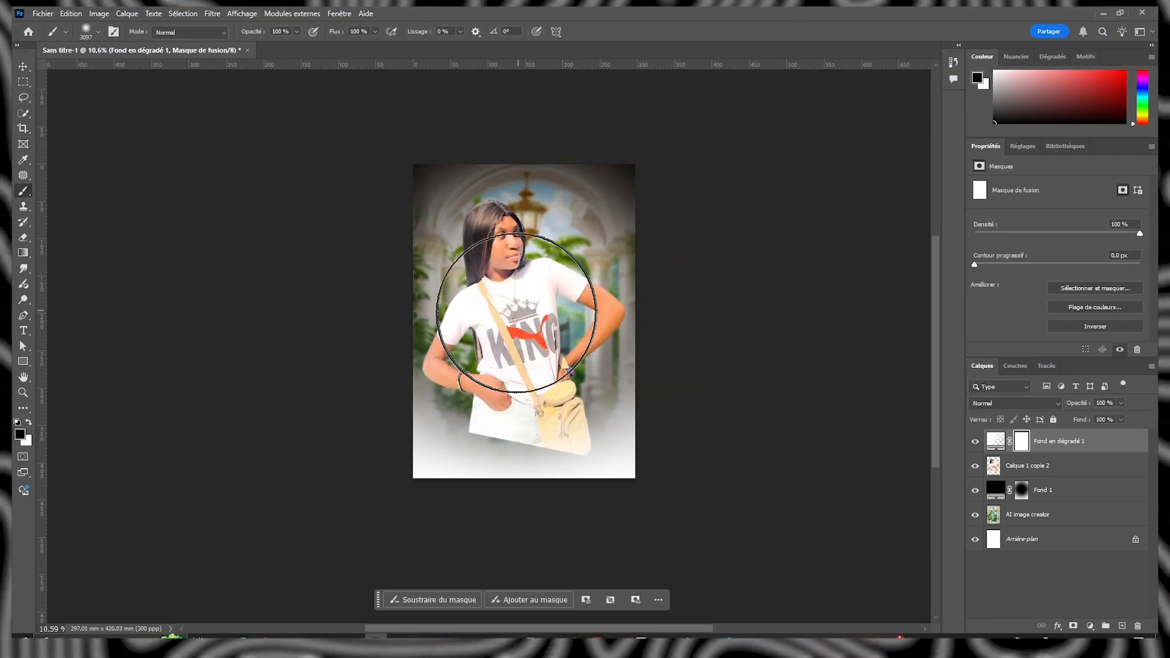
Step: Mask Calque 1 copie 2 and paint out the bottom of the woman's clothing
click(1045, 465)
click(1073, 626)
alt+right_click(584, 423)
drag(563, 488, 501, 478)
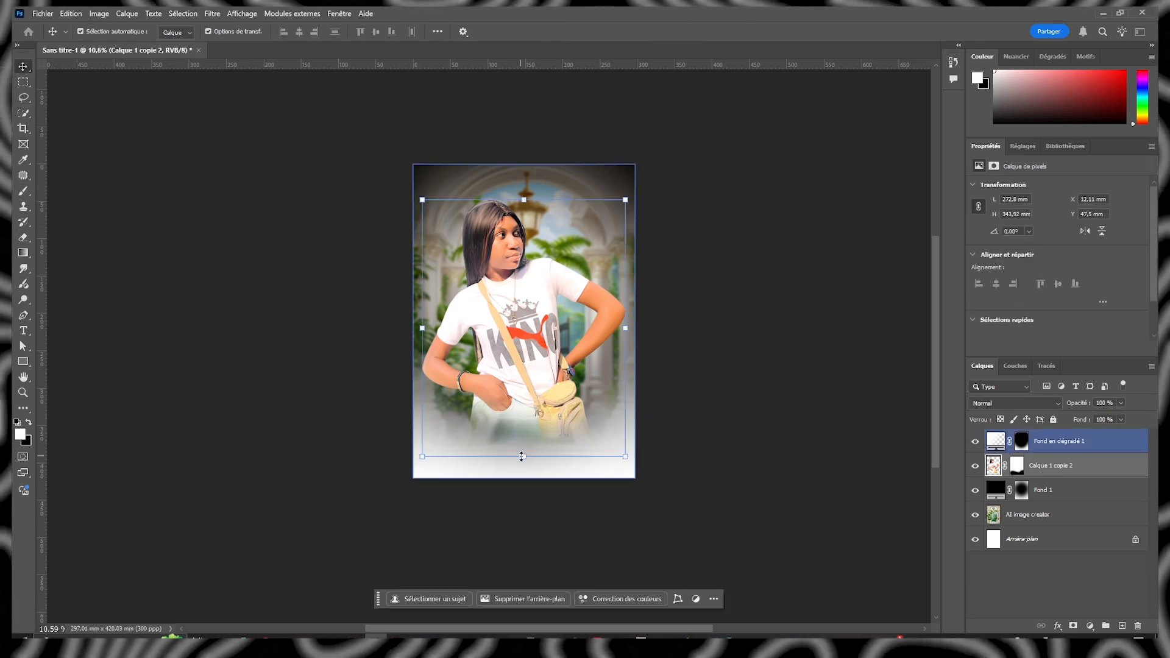
click(543, 443)
key(x)
click(212, 13)
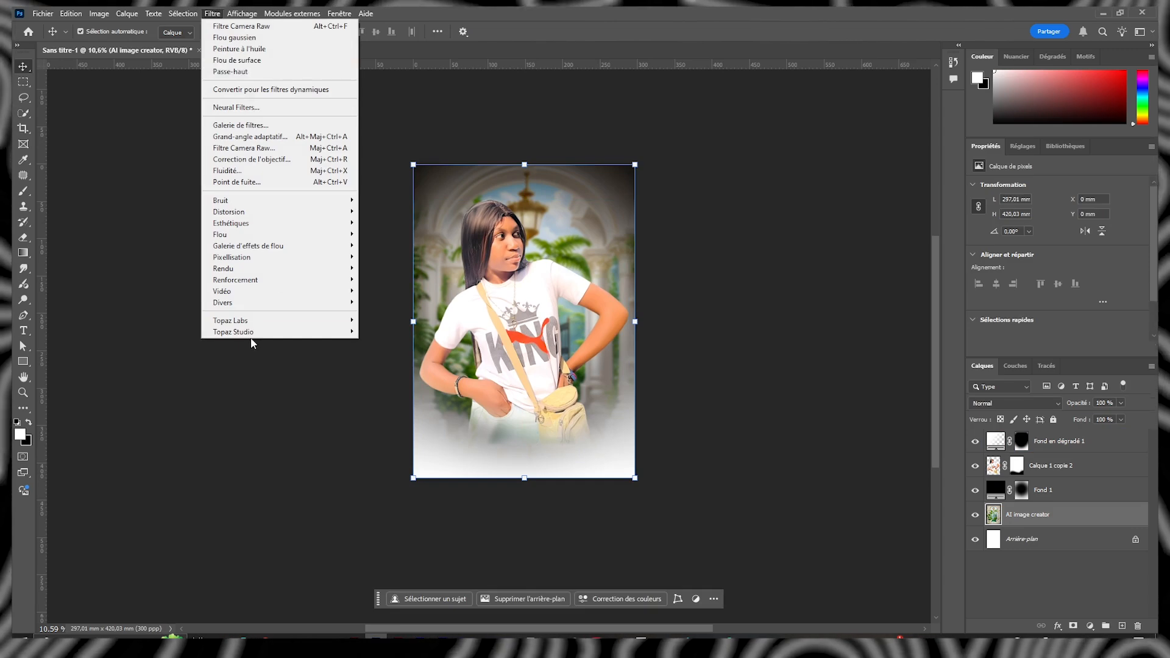
Step: Apply the Topaz Adjust 5 enhancement to the arch background
mouse_move(315, 318)
click(390, 320)
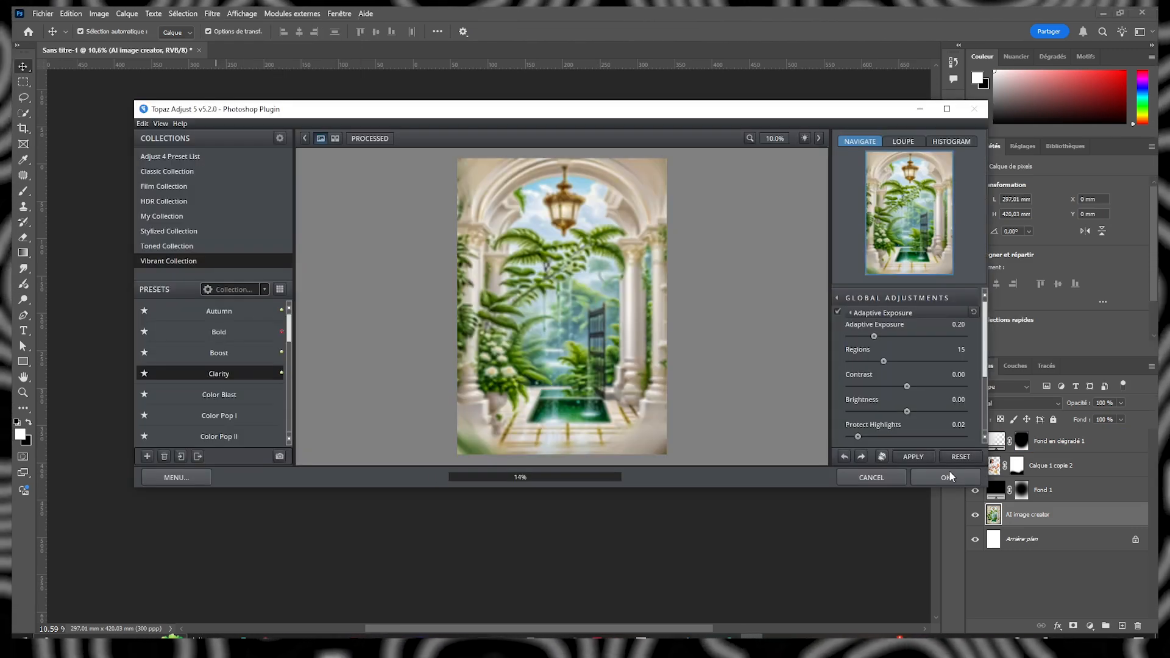
click(948, 477)
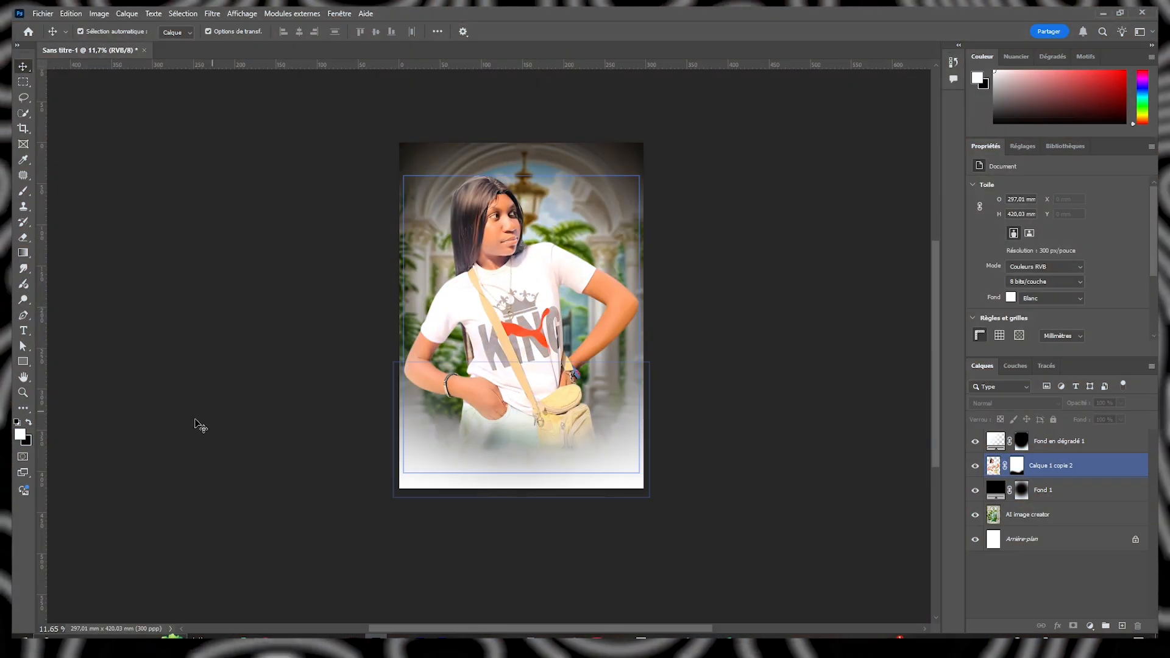
click(198, 425)
Step: Drag the lens flare image from the Les light textures folder onto the poster
mouse_move(286, 637)
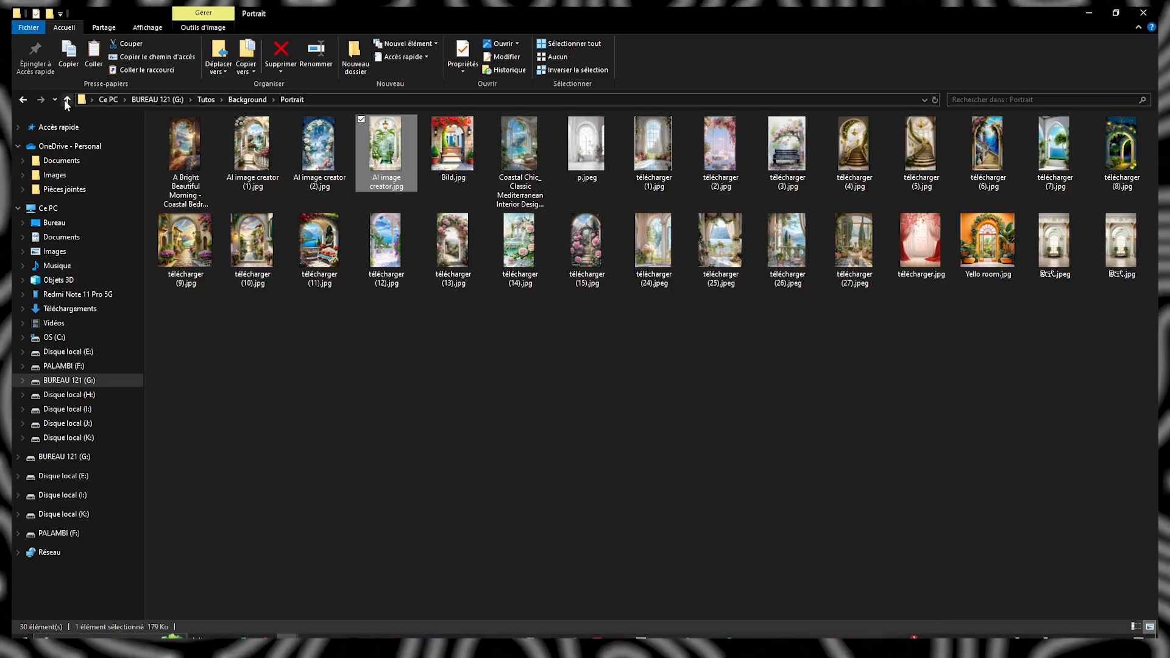
click(248, 608)
double_click(305, 157)
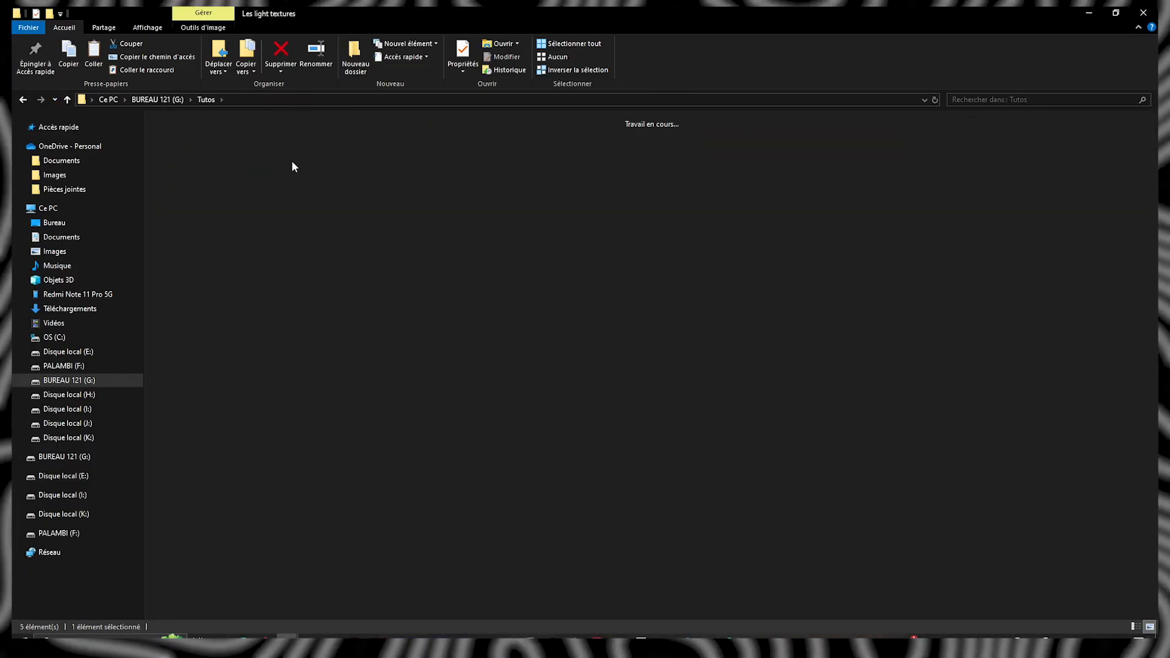
click(184, 338)
drag(184, 339, 562, 357)
Step: Place the lens flare, set it to Superposition, and move it beneath the woman
key(Return)
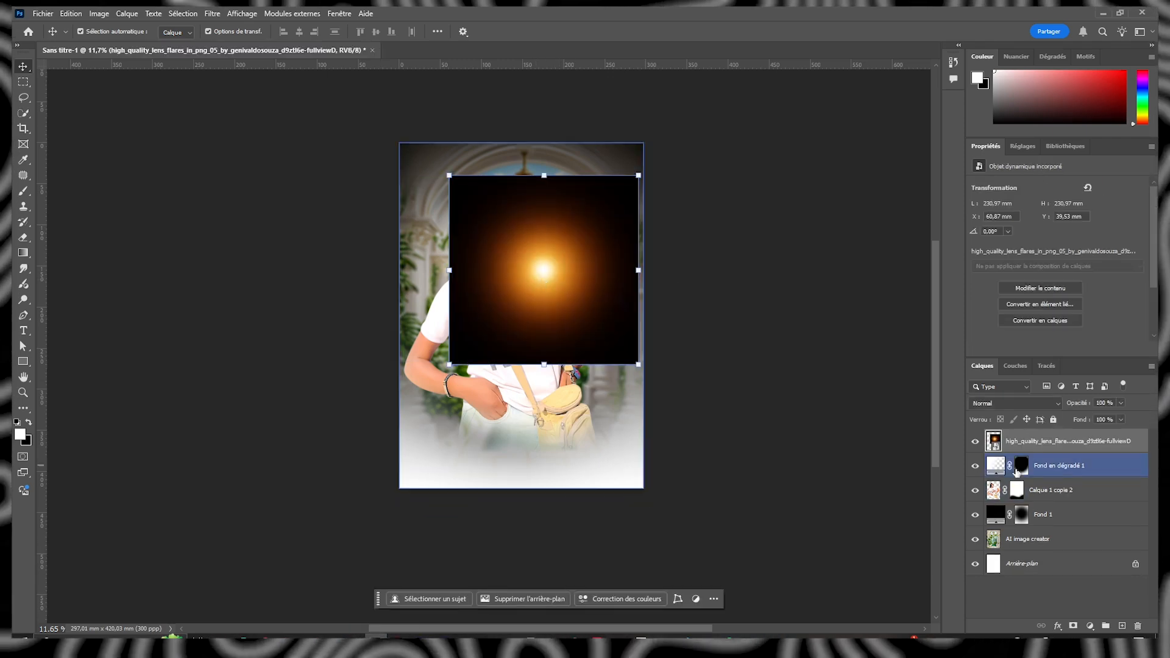
click(996, 402)
click(1002, 392)
drag(1066, 441, 1066, 503)
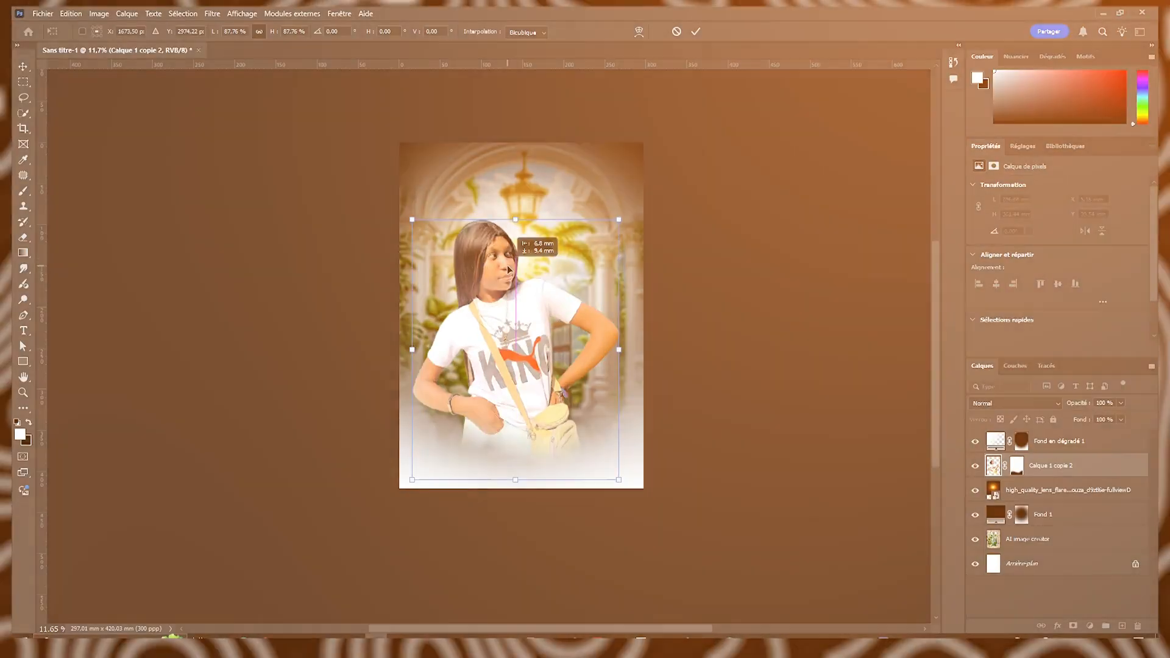
Step: Scale the woman down to 87.76%, shift her lower-left, and duplicate her layer
mouse_move(509, 270)
mouse_down()
mouse_move(524, 225)
mouse_move(514, 266)
mouse_up()
key(Return)
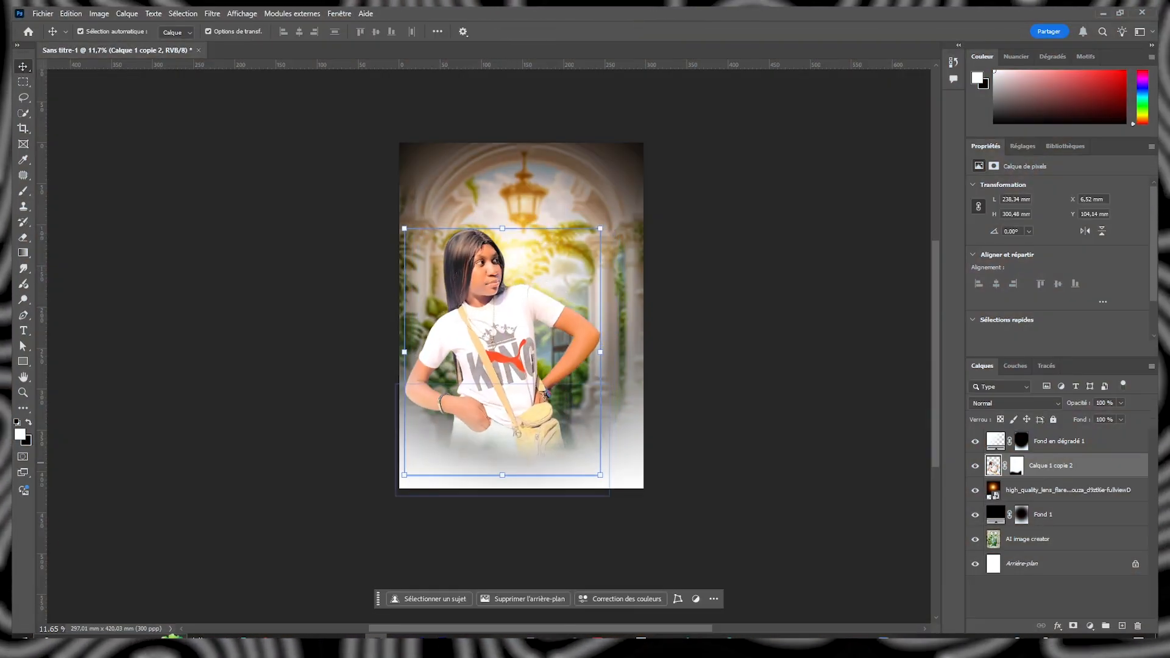
key(ctrl+j)
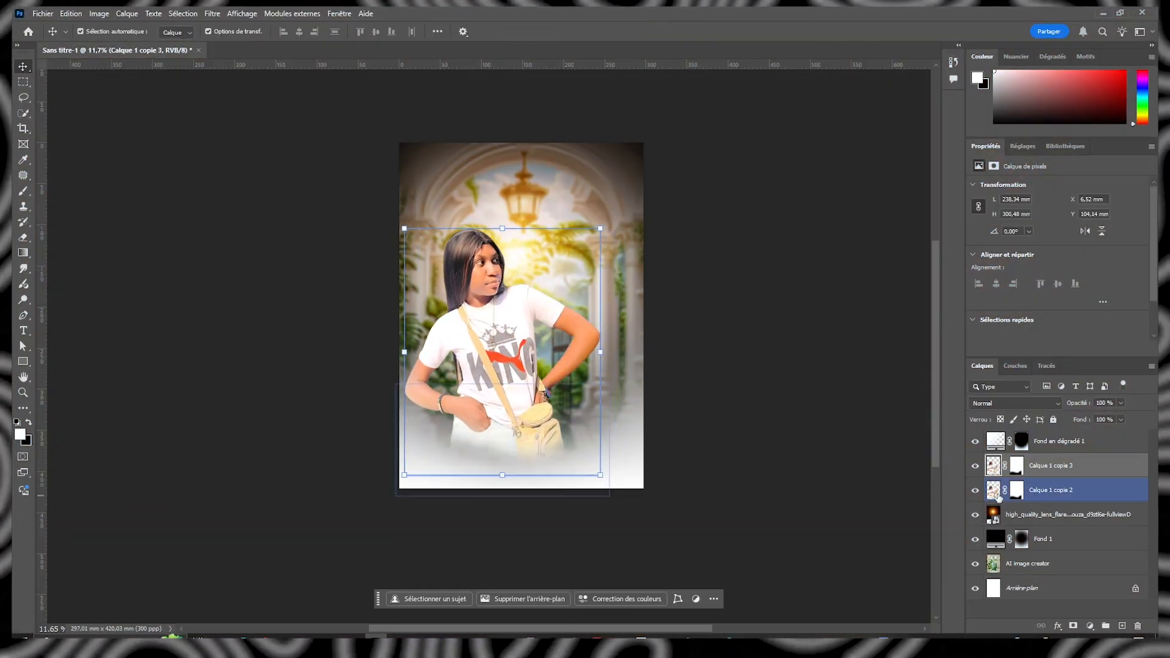
Step: Mirror the lower woman copy, enlarge it toward the upper right, and desaturate it
click(1001, 497)
click(1086, 234)
drag(531, 316, 557, 256)
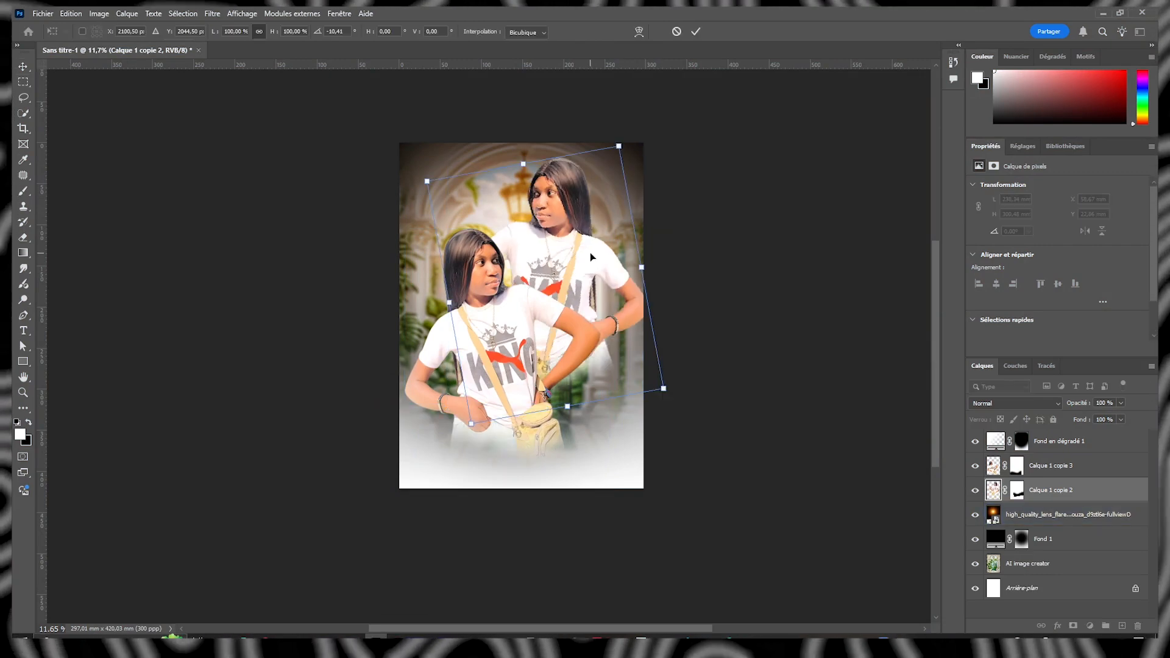
click(99, 13)
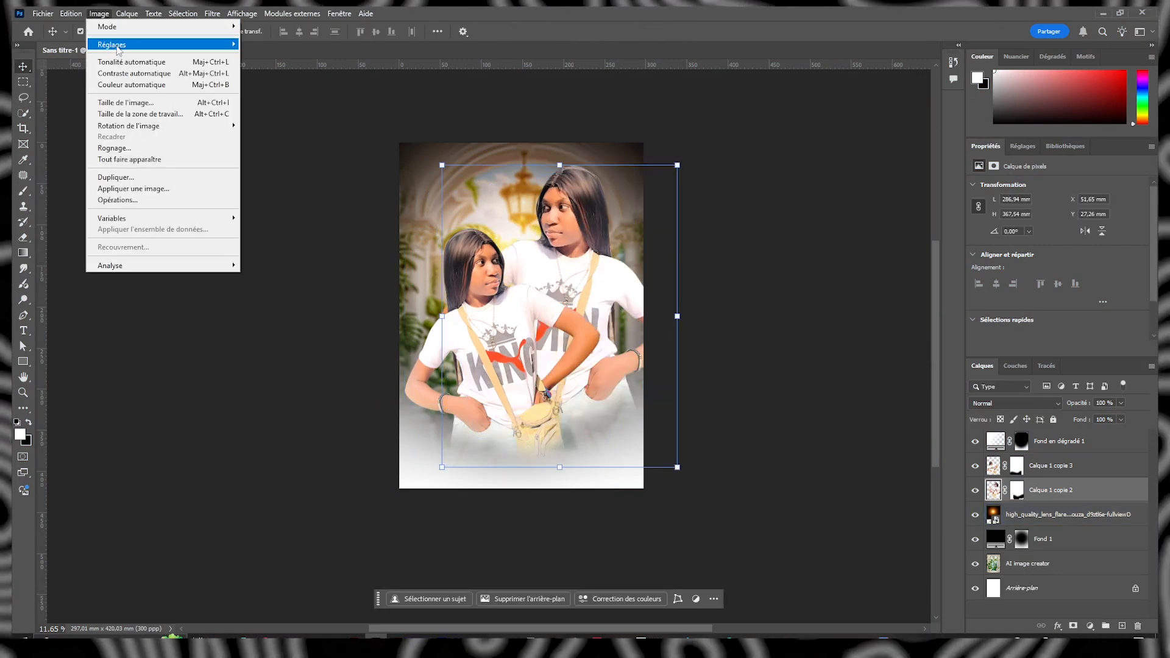
Step: Duplicate the lens flare layer and move the copy above the mirrored woman
click(1032, 515)
key(ctrl+j)
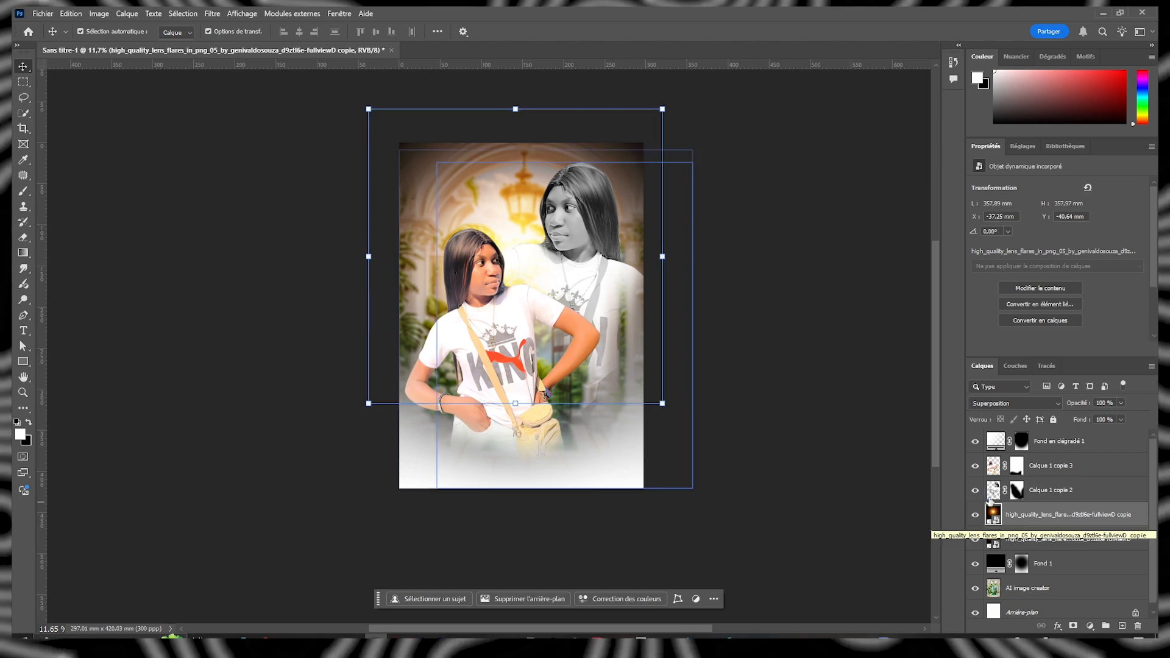
drag(993, 507, 996, 479)
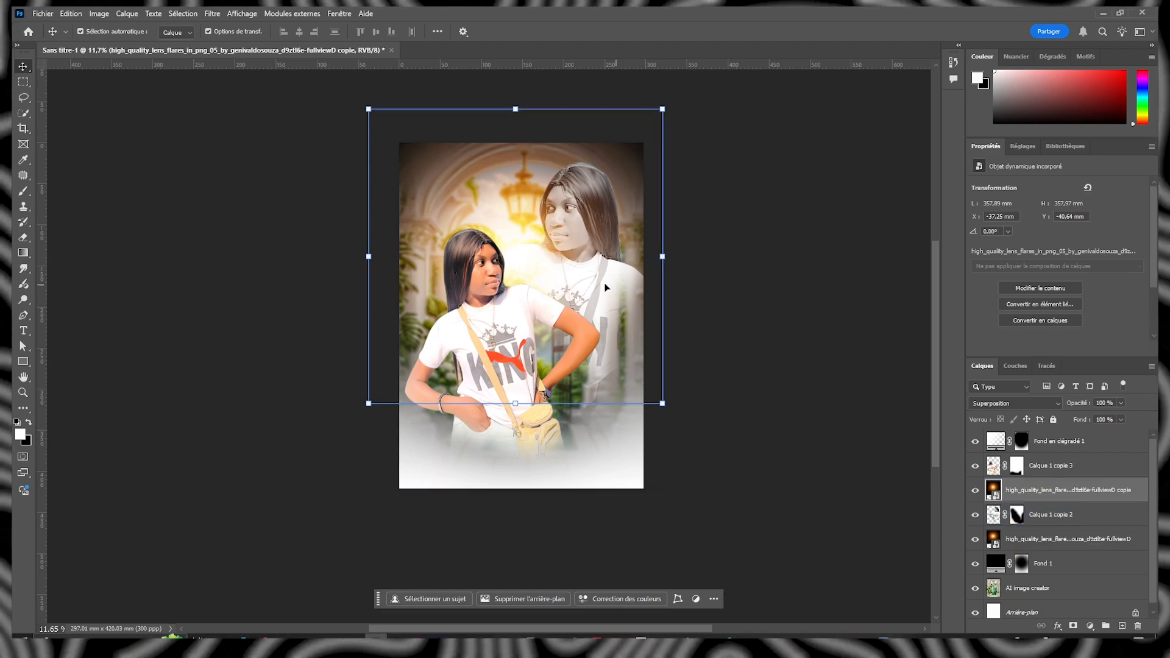
scroll(438, 292, down, 2)
click(521, 482)
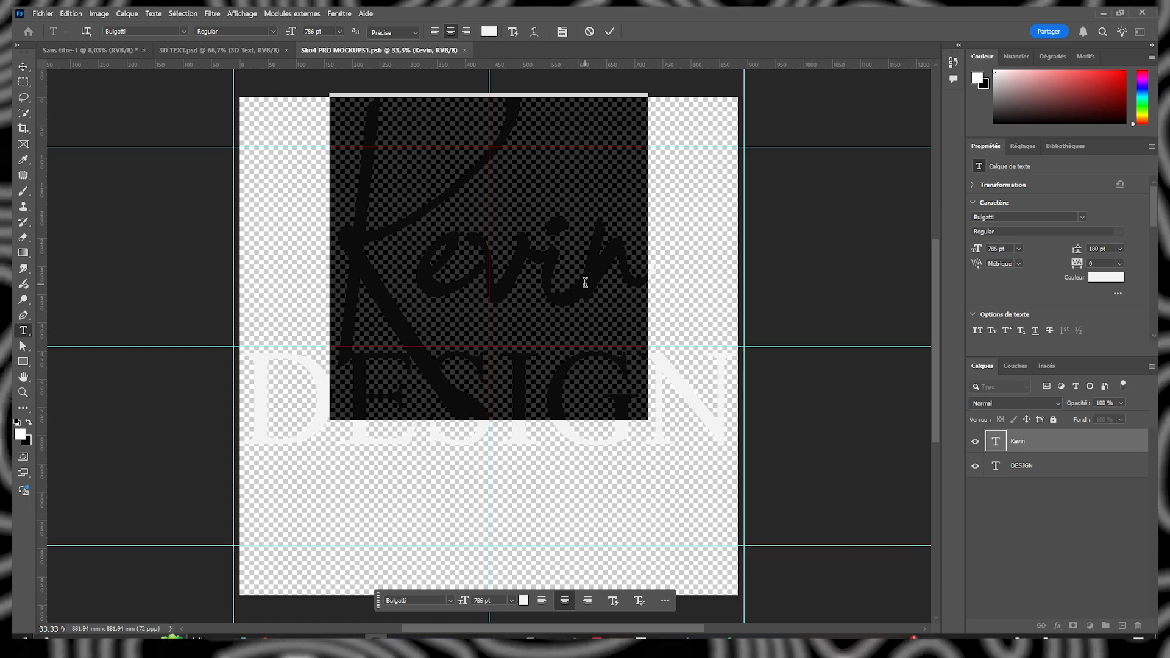
Step: Retype the mockup text as 'Déo' and 'GRACIAS', then save the text file
text(Déo)
key(ctrl+Return)
text(GRA)
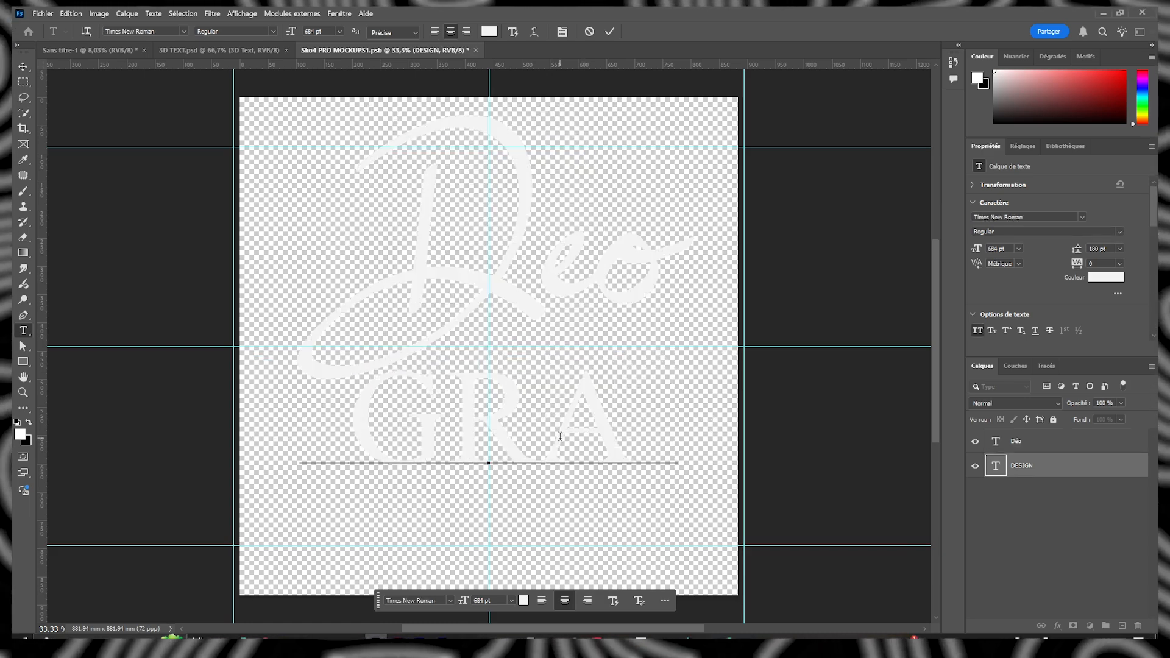
text(CIAS)
key(ctrl+Return)
key(ctrl+s)
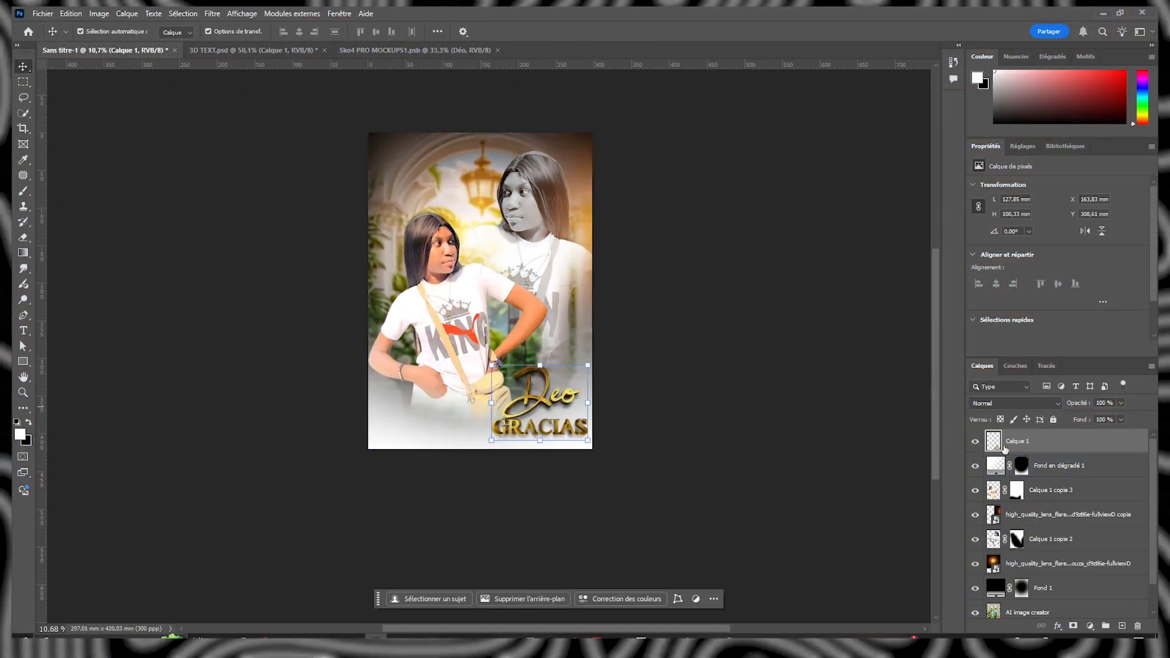
Step: Apply a Courbes preset to the gold text and drag Fleur (17).png onto the poster
click(98, 14)
mouse_move(183, 45)
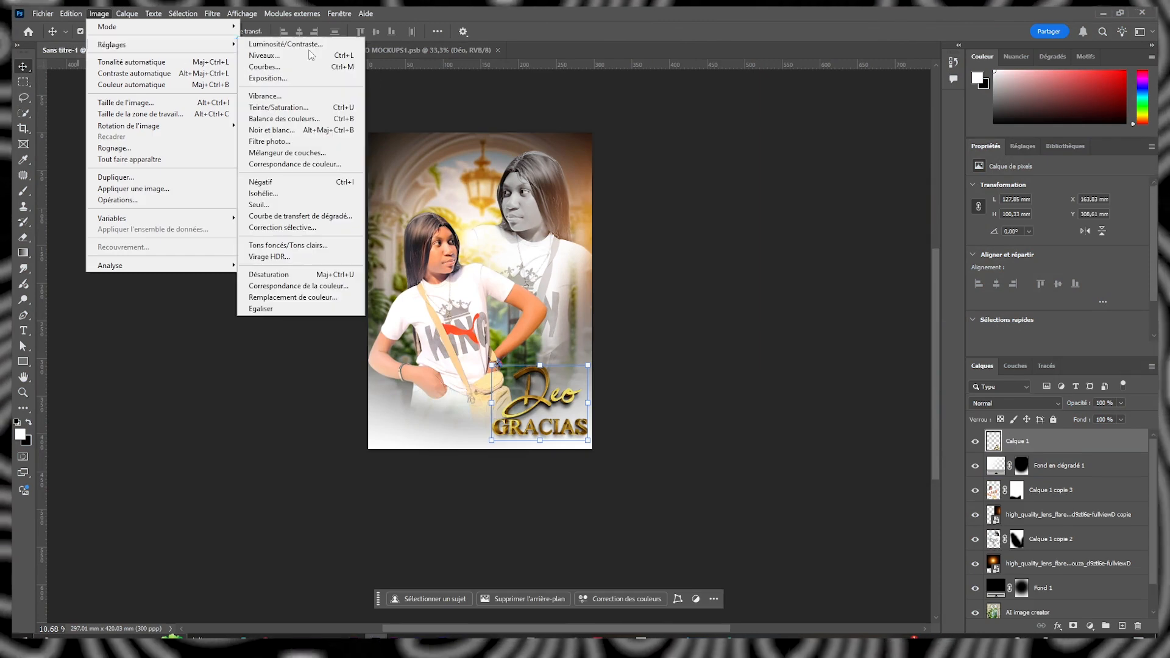
click(268, 66)
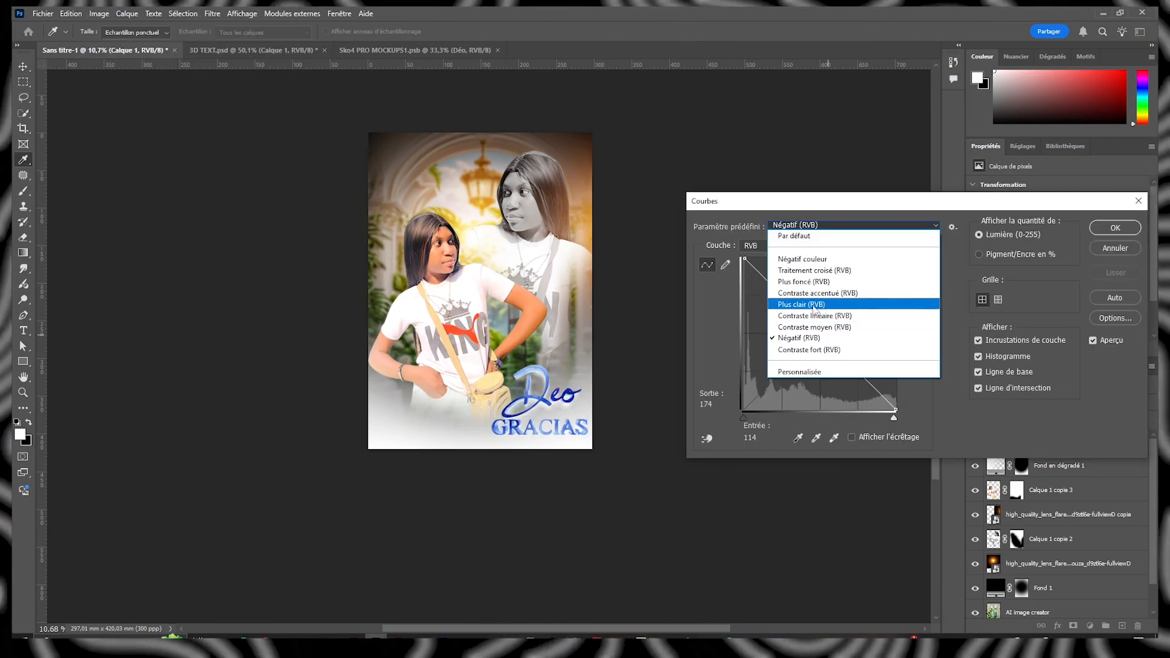
click(810, 301)
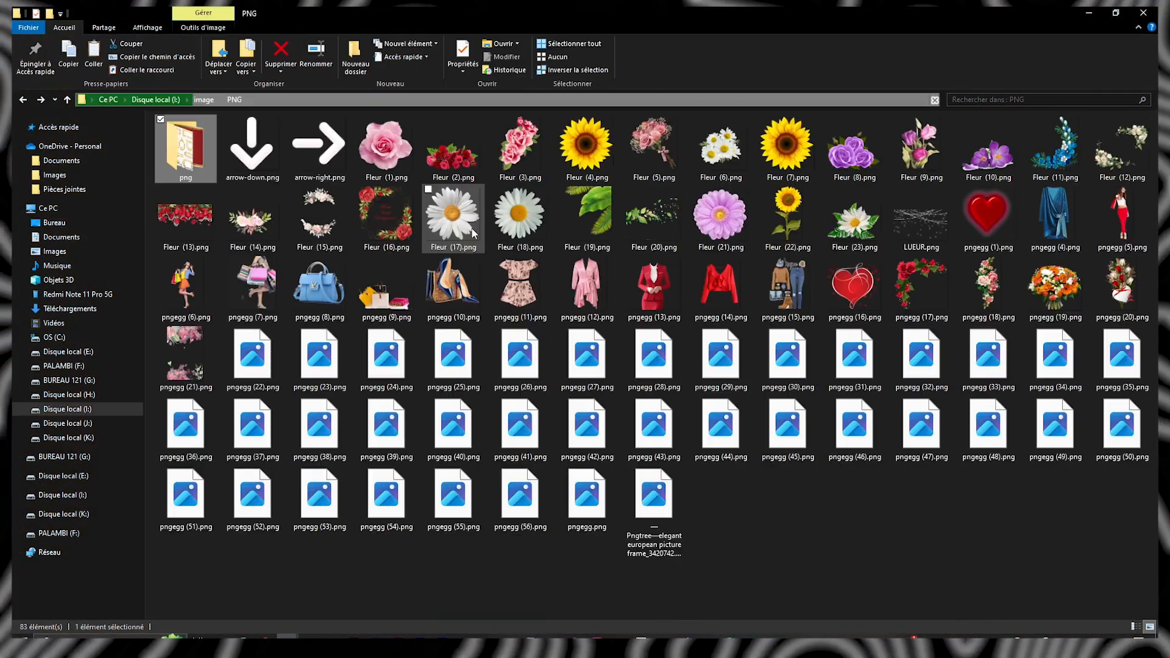
drag(452, 216, 542, 385)
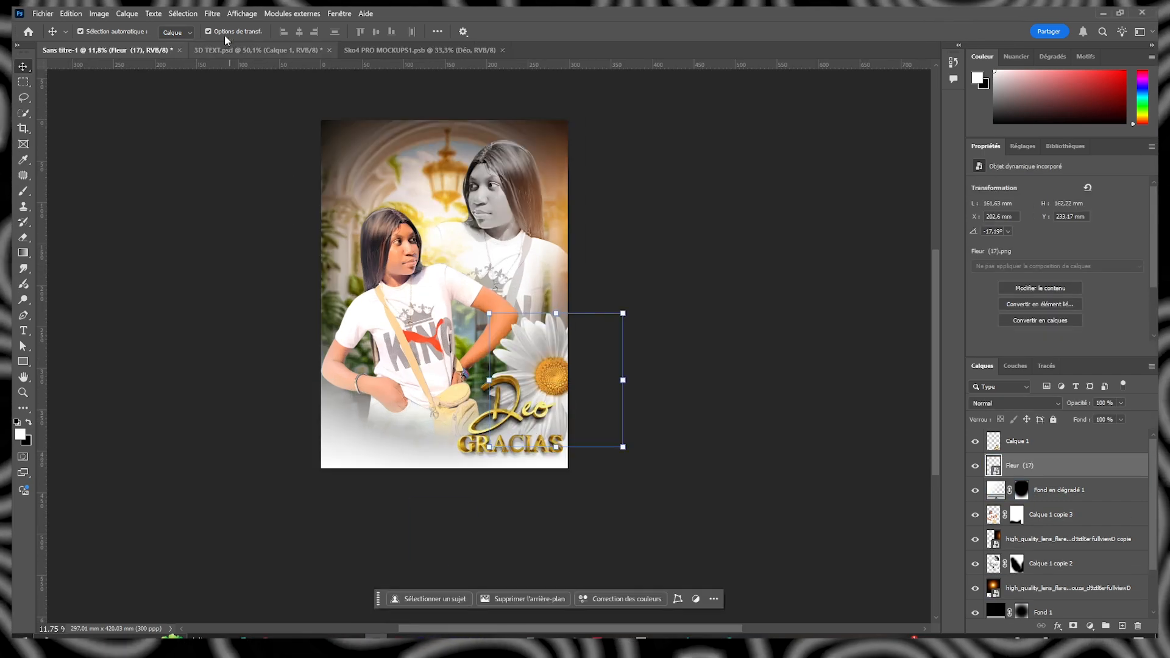
Step: Motion-blur the daisy with Flou directionnel and duplicate the blurred flower
click(212, 13)
mouse_move(220, 234)
click(390, 302)
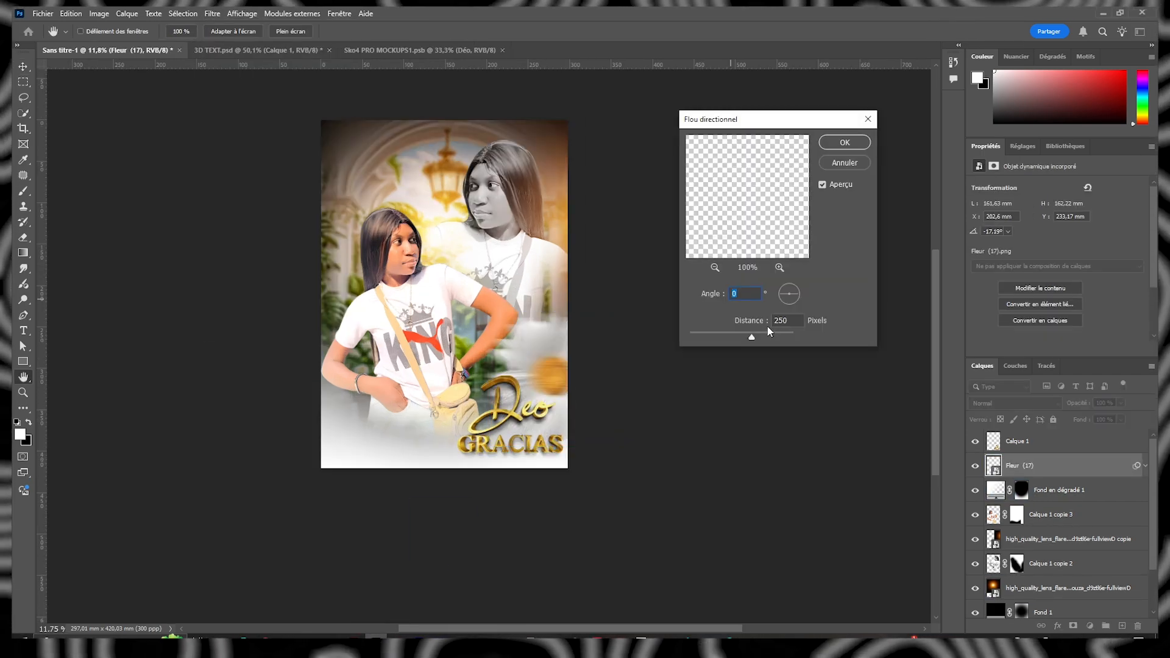
key(Return)
key(ctrl+j)
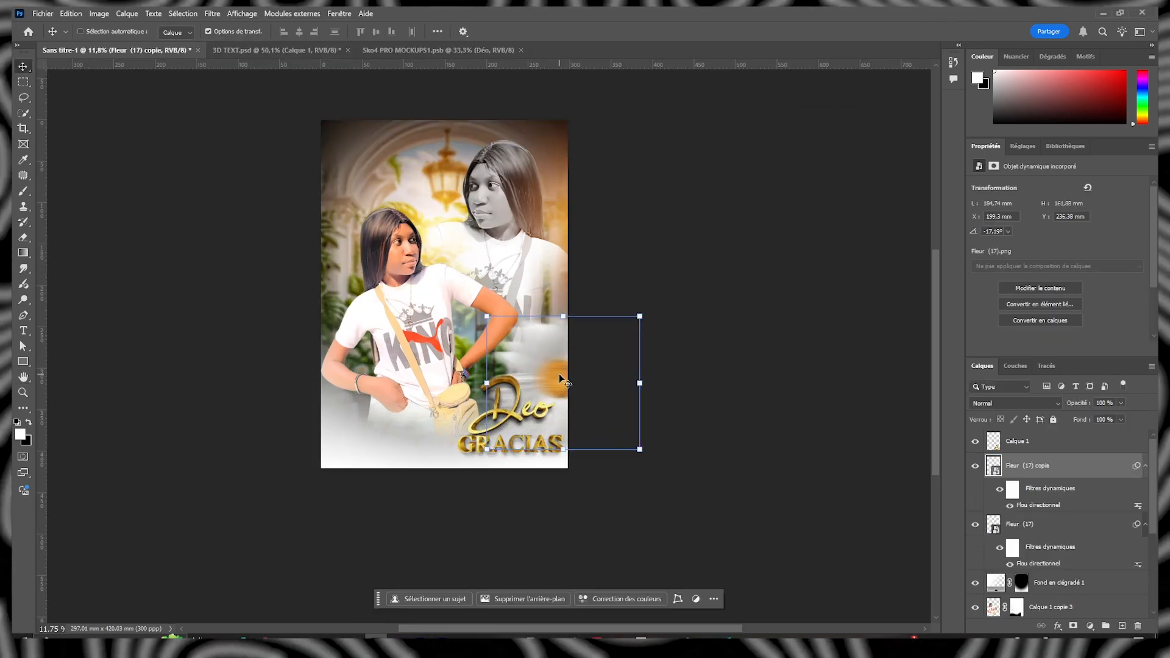
Step: Select all poster layers and stamp them into a merged Calque 2
scroll(356, 298, down, 2)
drag(259, 190, 724, 514)
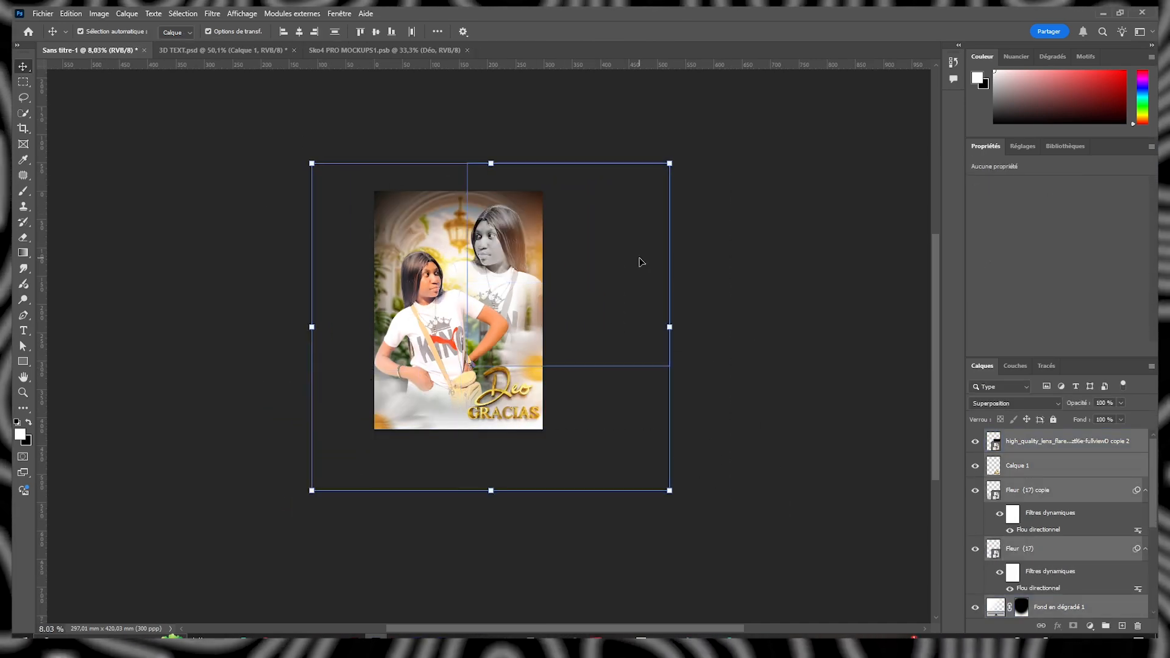
key(ctrl+shift+alt+e)
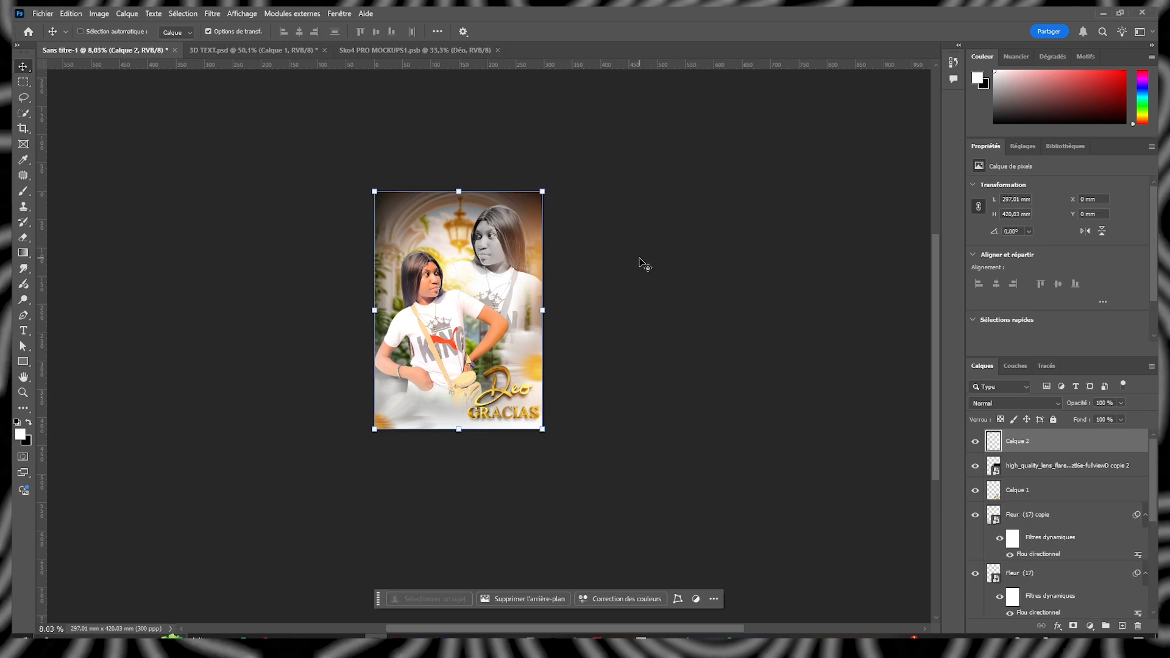
Step: Apply the Niveaux preset Augmenter le contraste 1 to the merged Calque 2 layer
click(1024, 442)
key(ctrl+0)
click(99, 13)
mouse_move(123, 44)
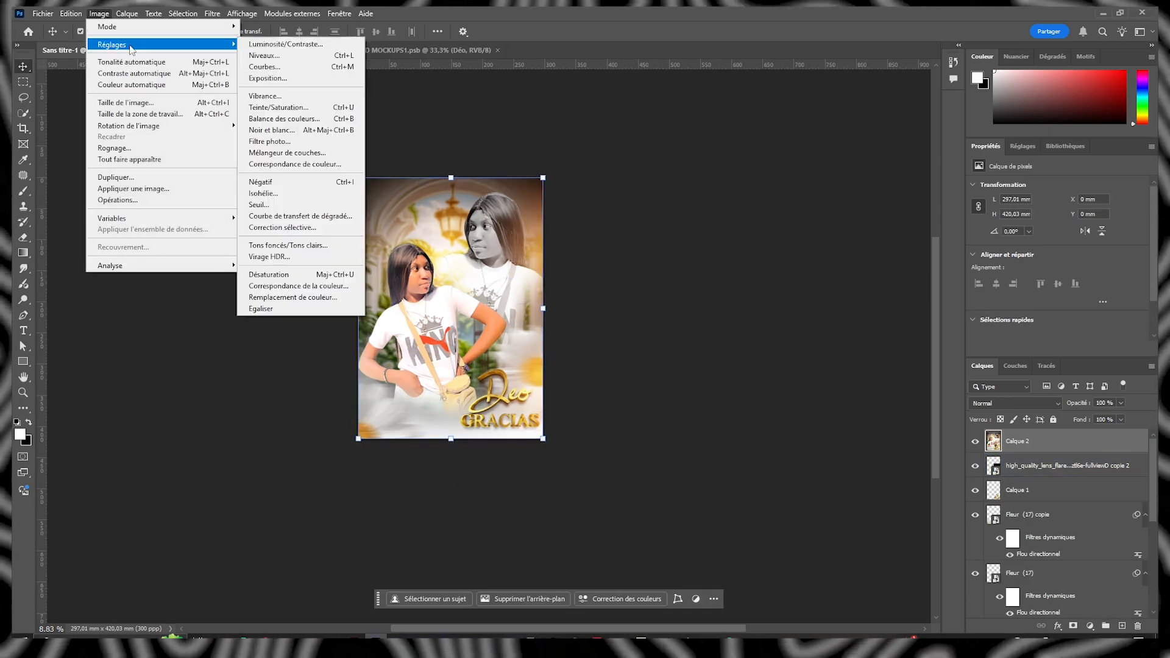
click(268, 56)
click(852, 157)
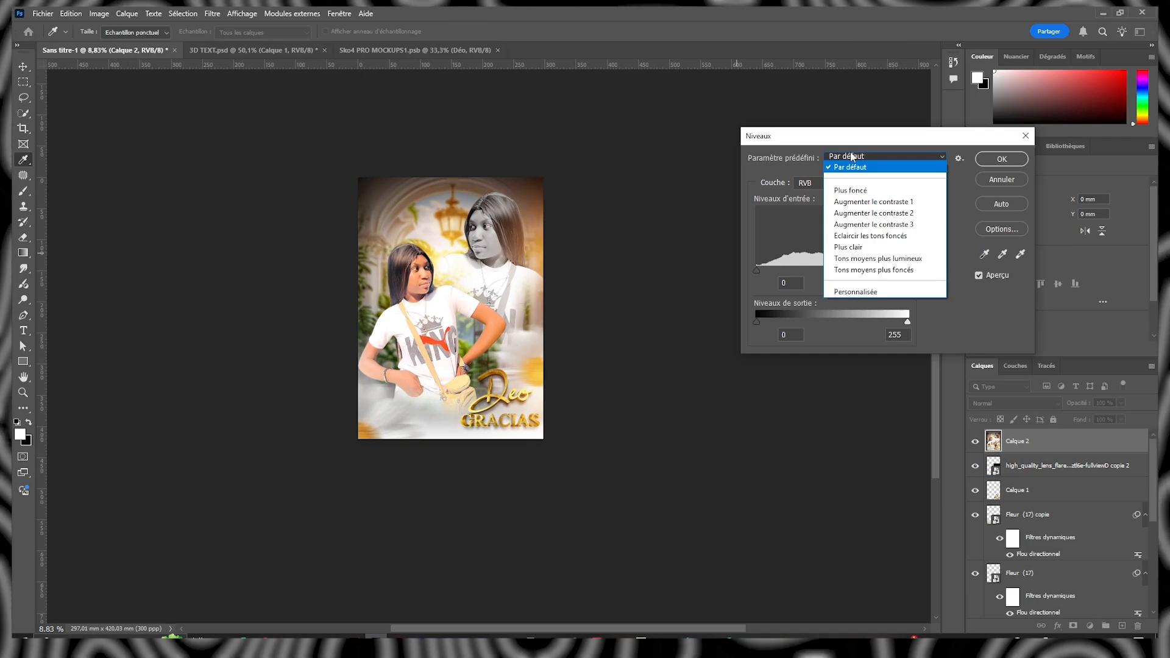
click(865, 203)
key(Return)
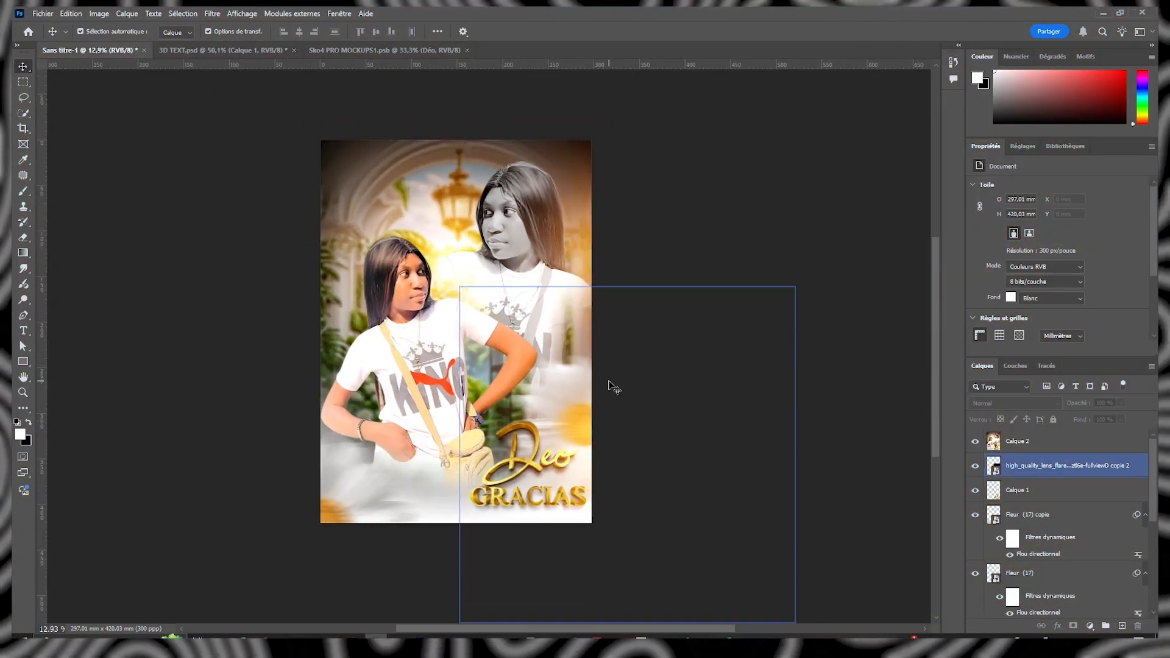
Step: Save a copy of the poster as a JPEG file
scroll(639, 287, down, 1)
click(34, 12)
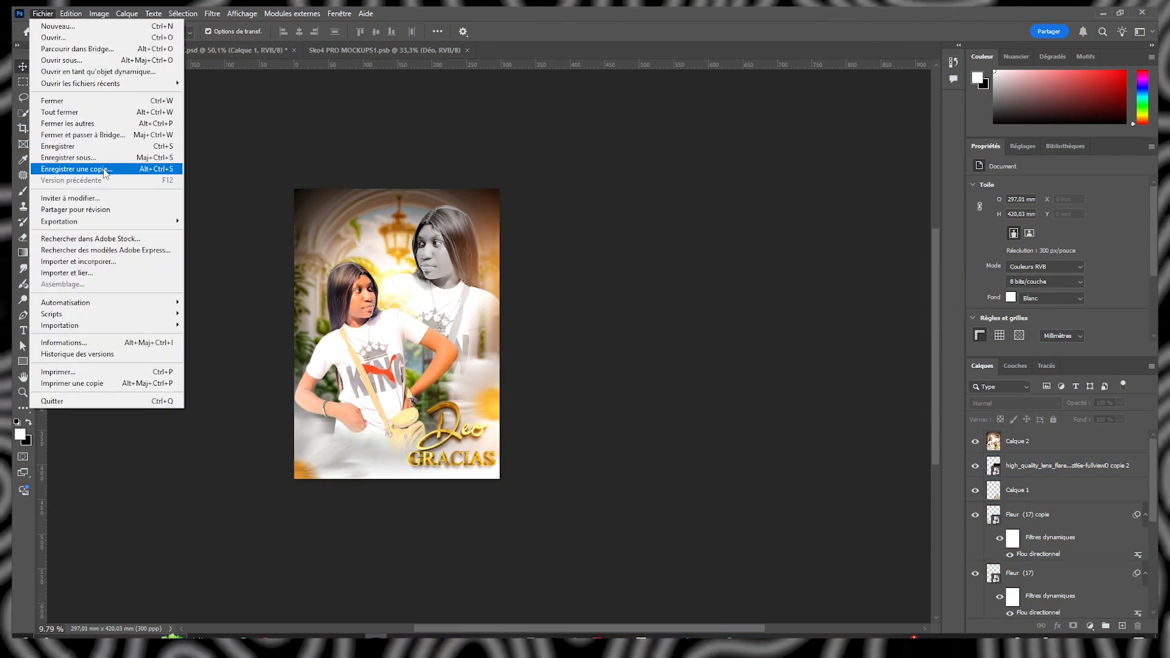
click(103, 168)
click(331, 281)
click(119, 385)
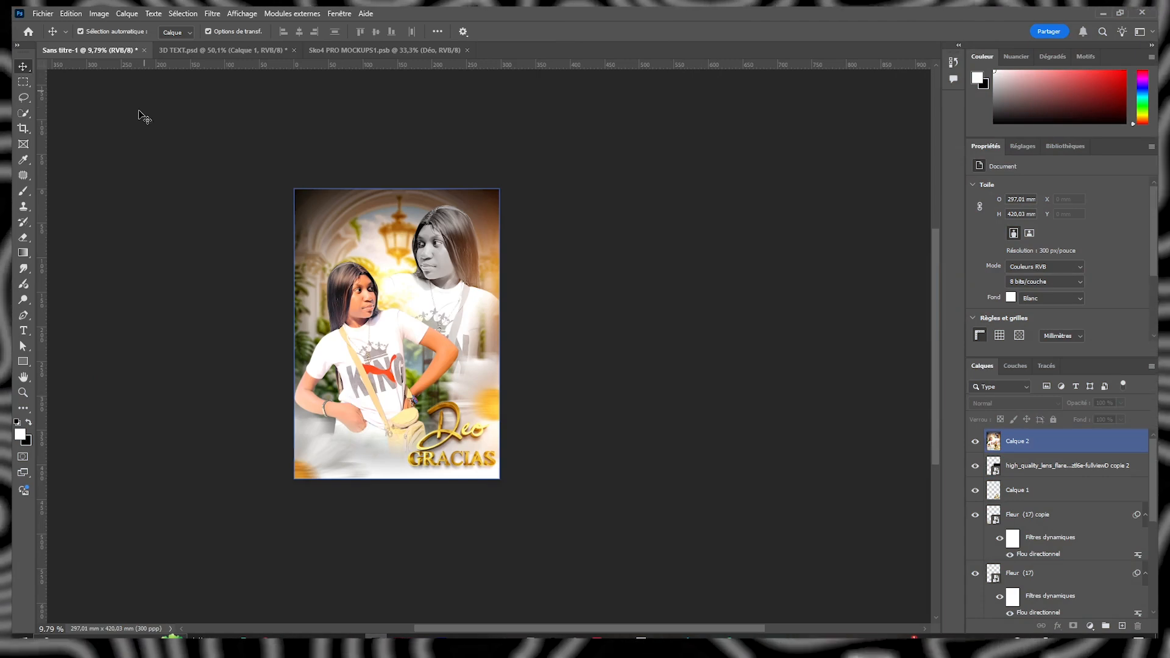
Step: Paste the poster into a Point de fuite perspective grid on the mockup frame
click(144, 117)
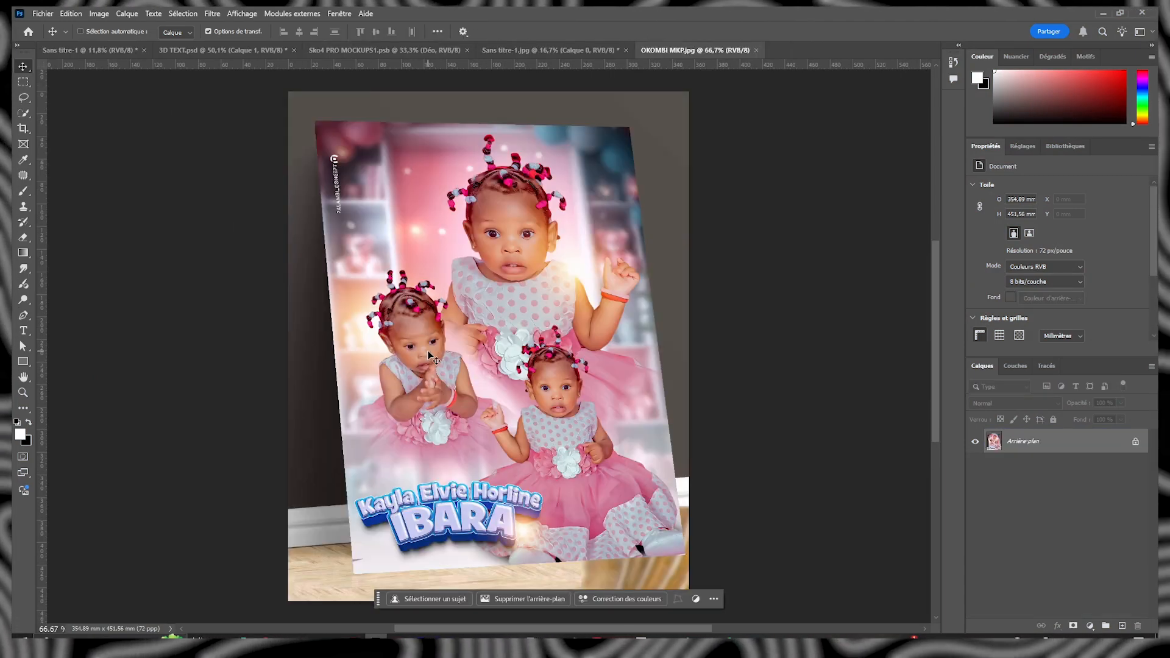
key(ctrl+alt+v)
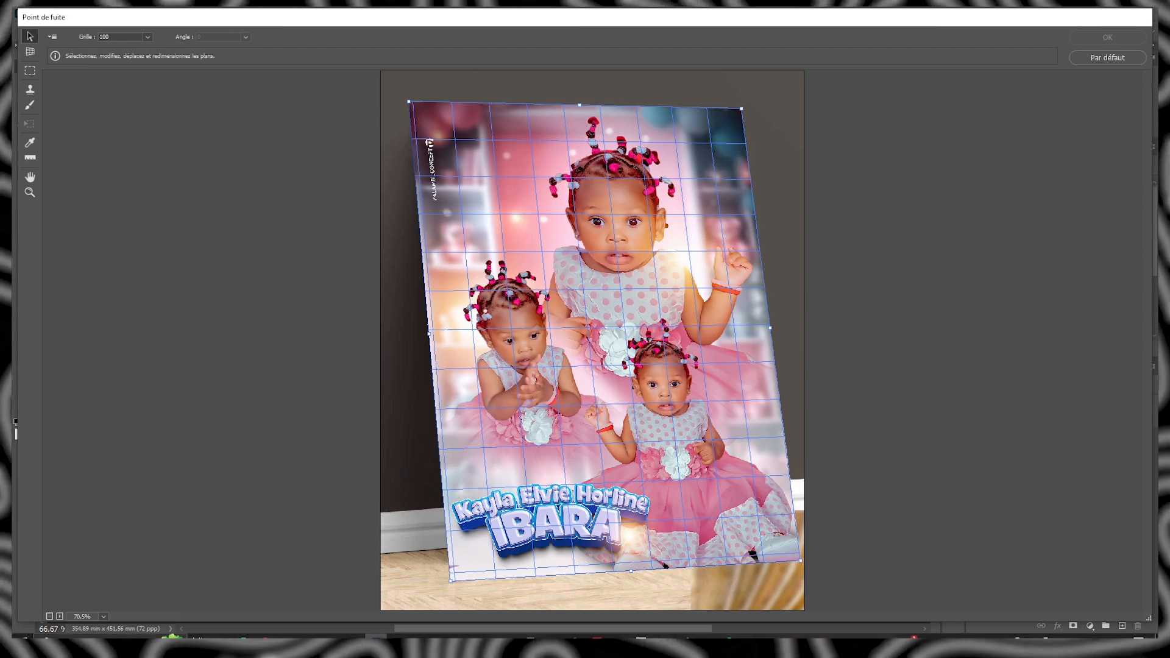
key(ctrl+v)
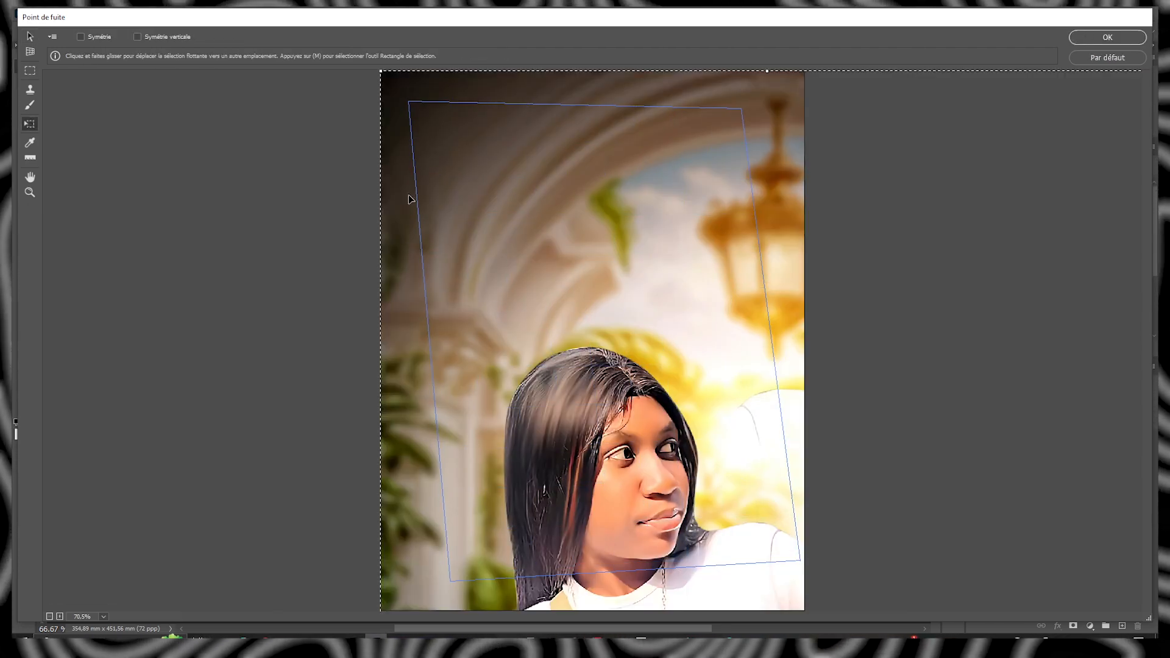